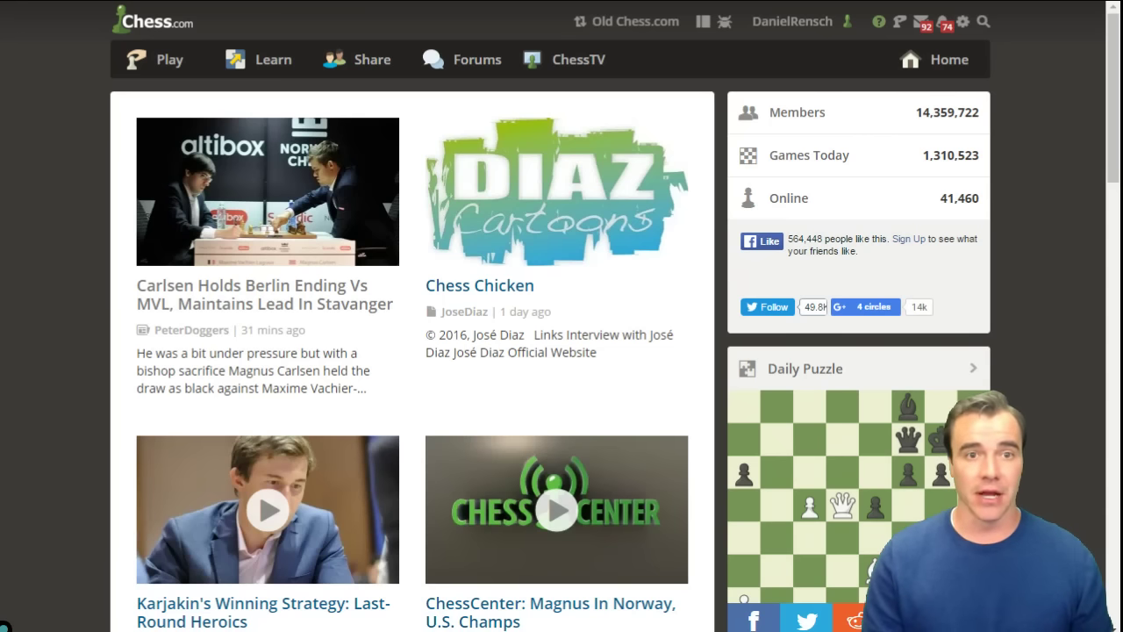
Step: Bring up the Play dropdown listing live time controls from 1 to 30 min and daily games
mouse_move(156, 58)
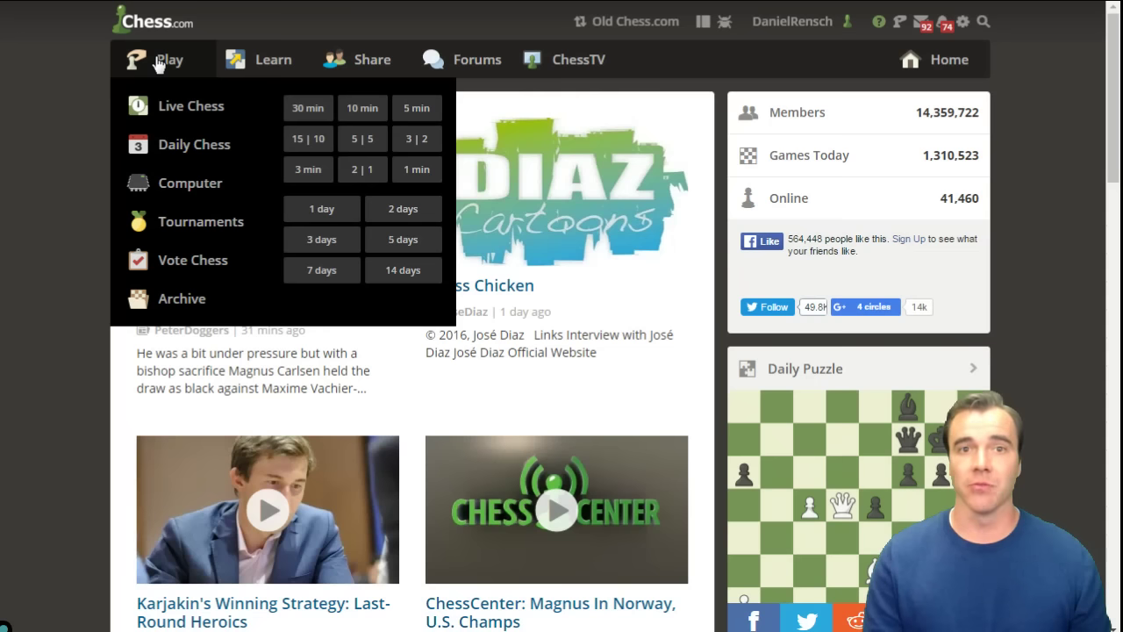
Step: Go to Live Chess and choose Analysis Board from the game variant list
click(186, 107)
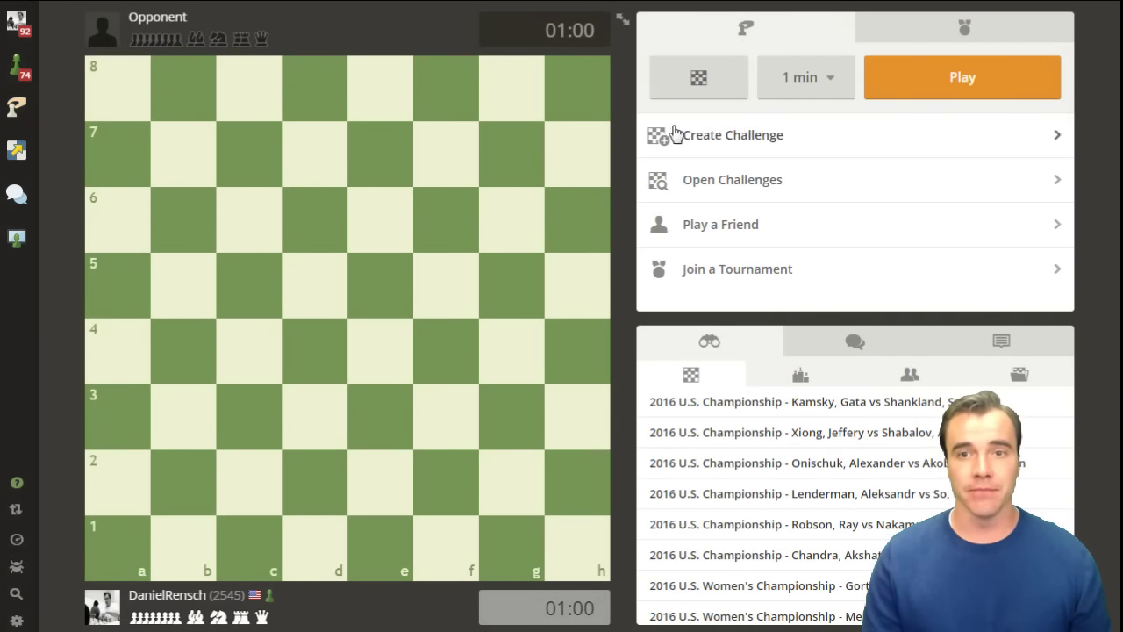
click(804, 85)
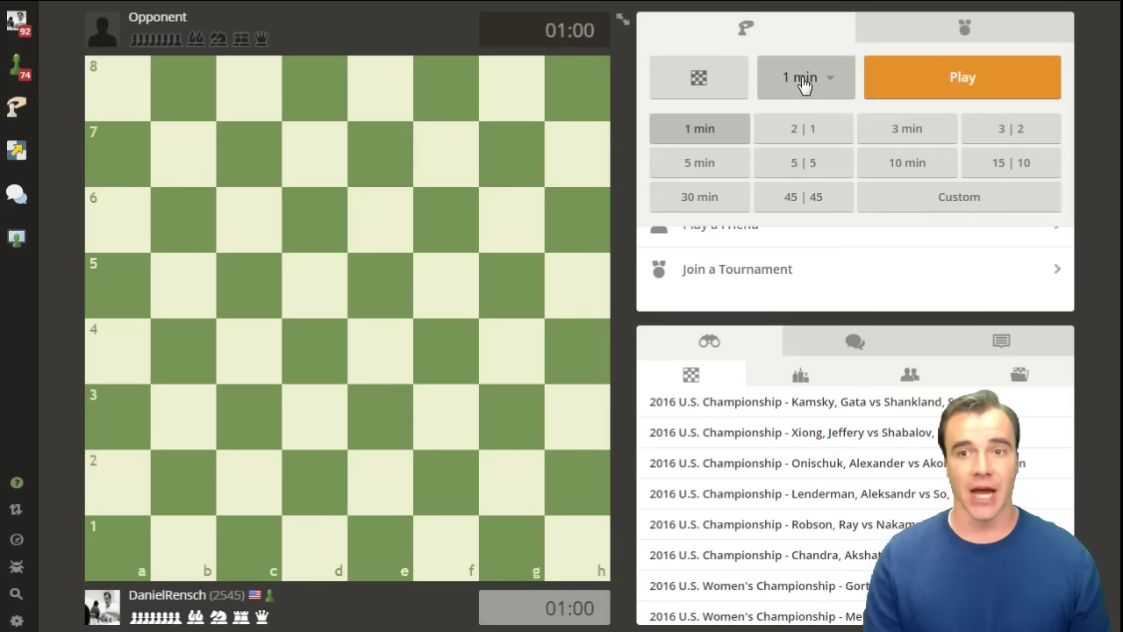
click(710, 91)
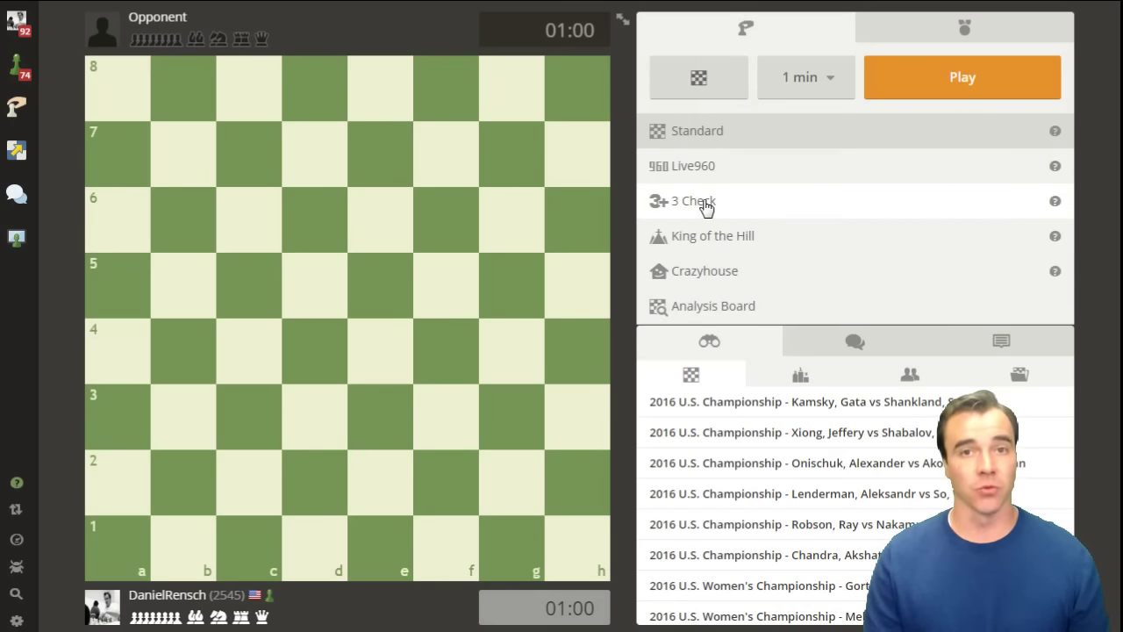
click(704, 307)
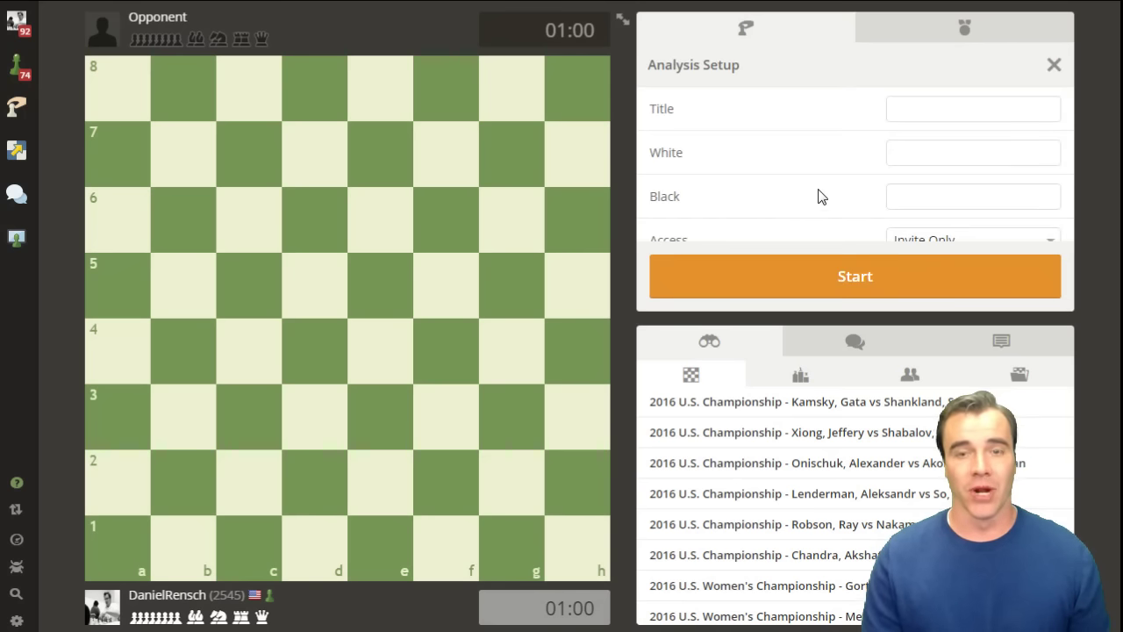
Step: Start analysis board 32636 with the default setup fields at the starting position
scroll(897, 182, down, 1)
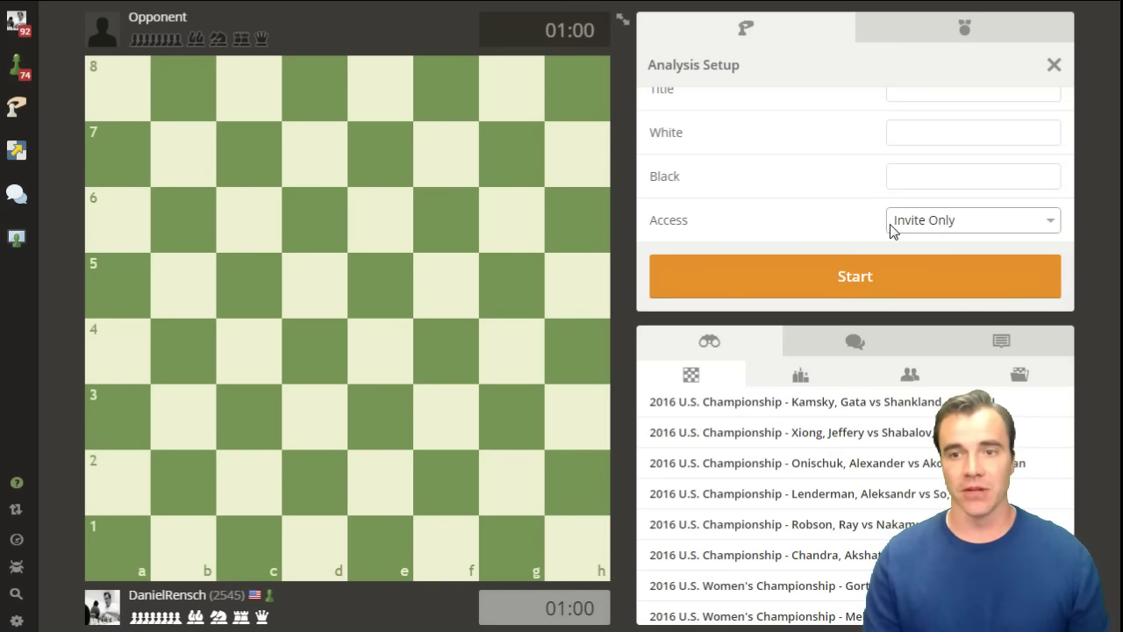
click(864, 281)
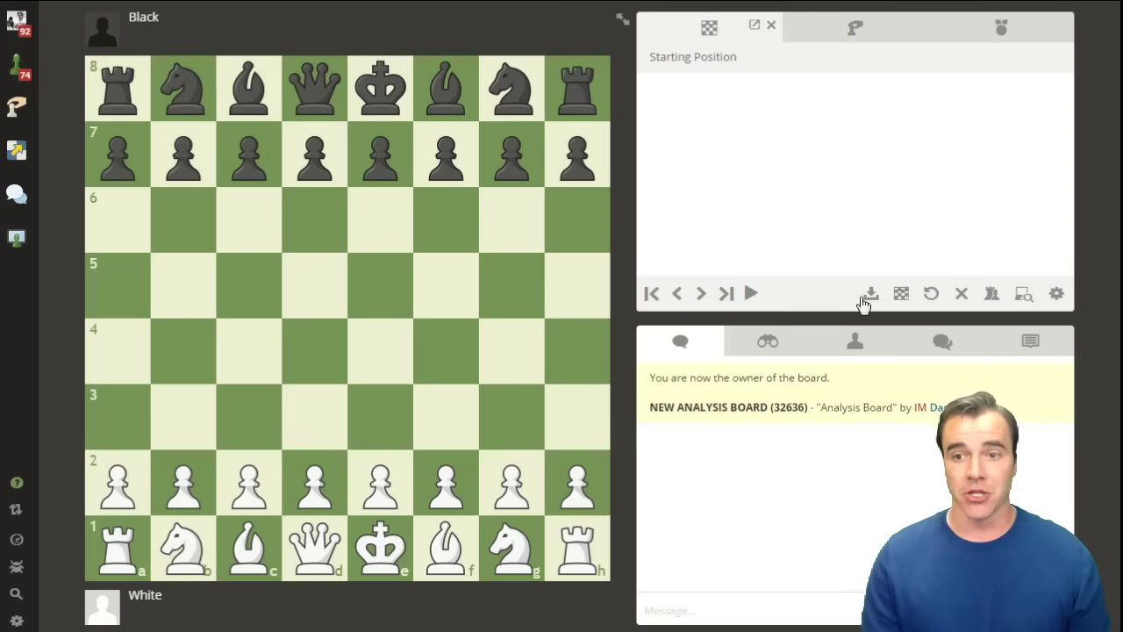
Step: Open the position editor, toggle Legal moves only, and remove the black rook from h8
click(993, 294)
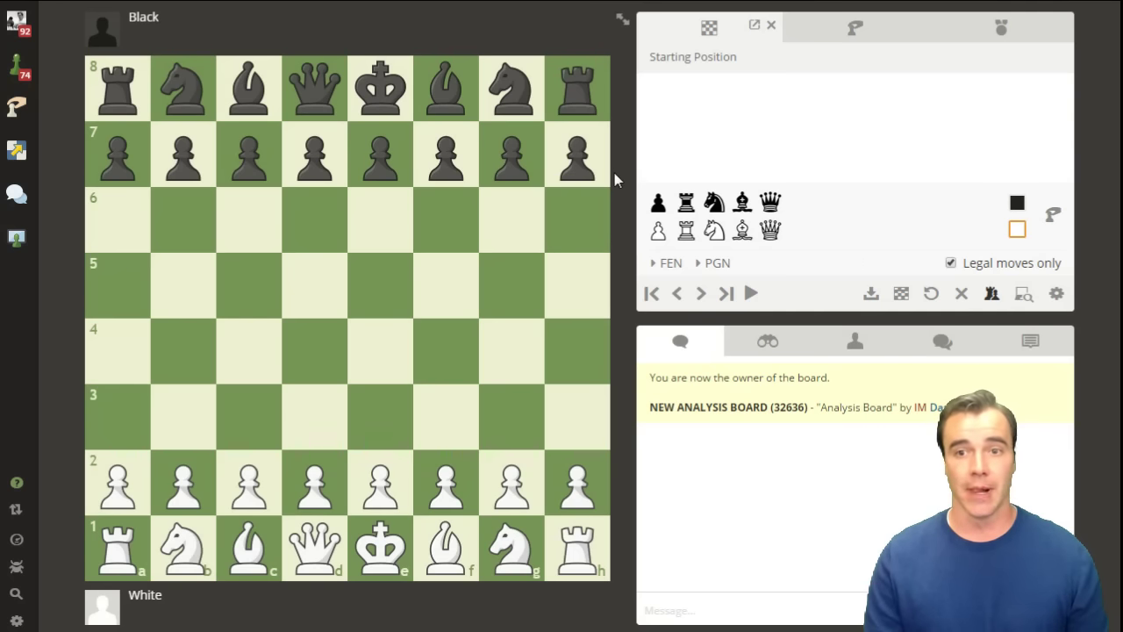
click(951, 263)
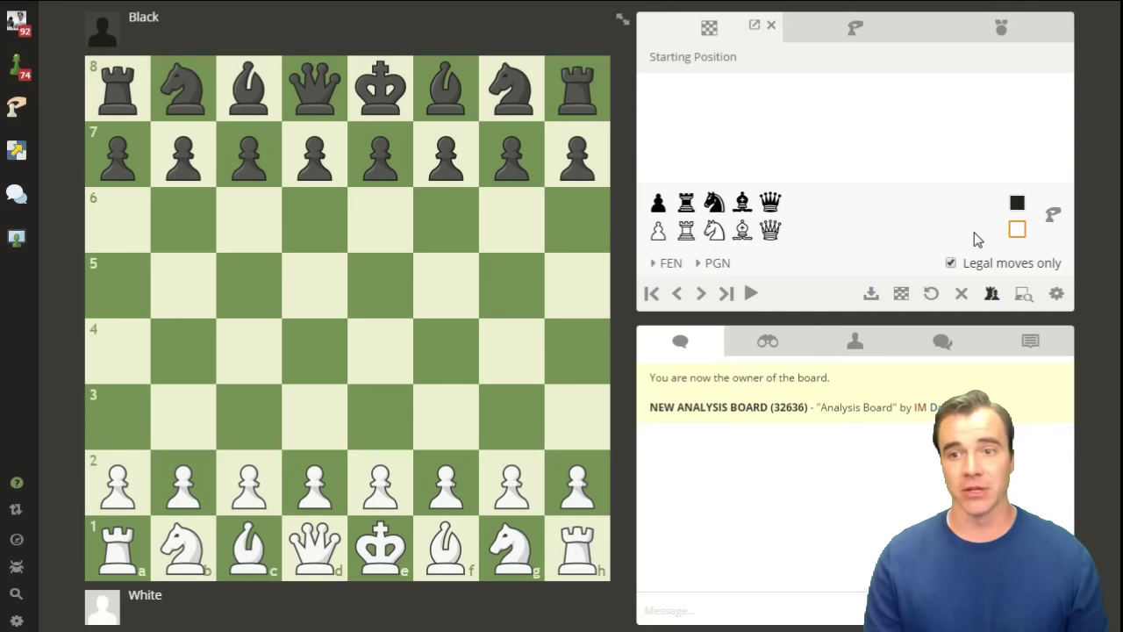
drag(578, 88, 670, 104)
click(588, 183)
click(952, 264)
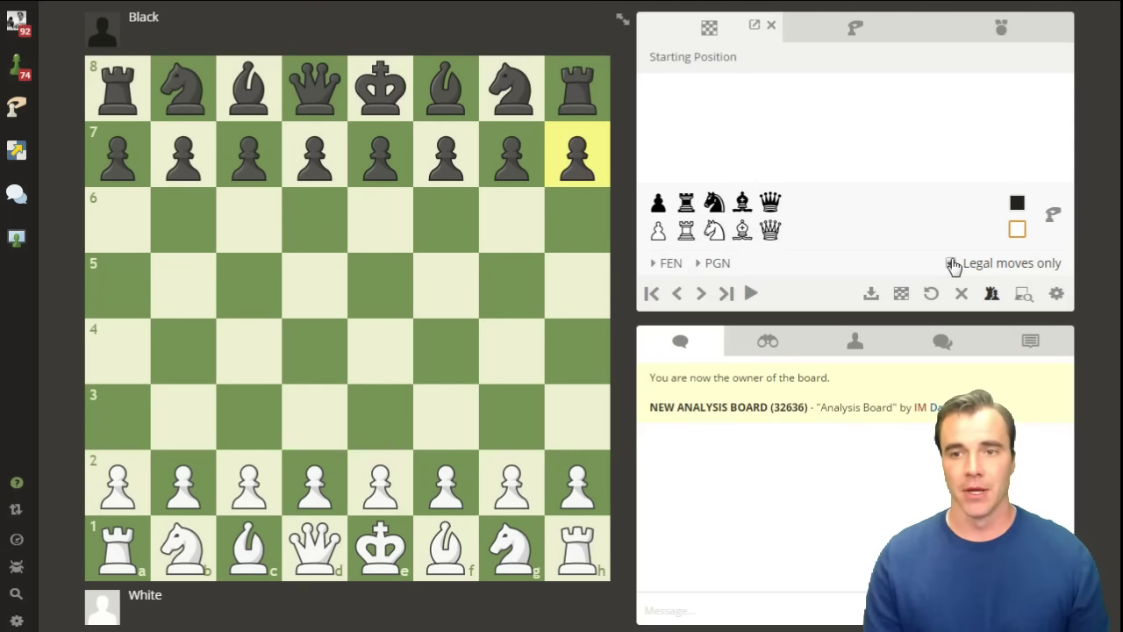
drag(575, 92, 702, 140)
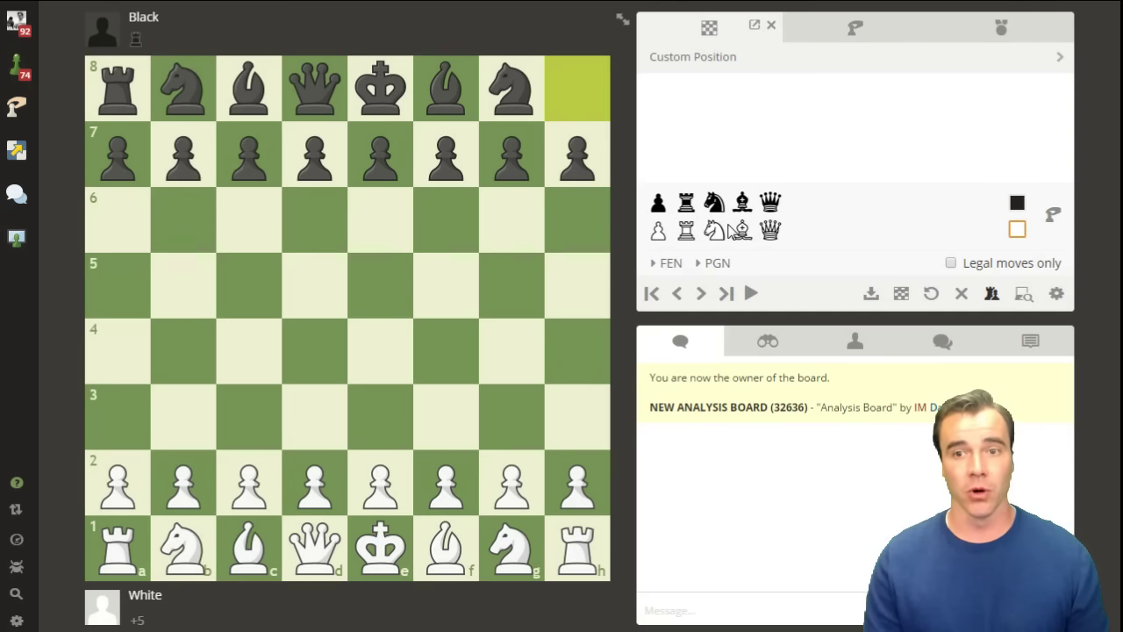
Step: Place a black queen on h8, a white pawn on g4 and a white rook on f4
drag(771, 202, 577, 88)
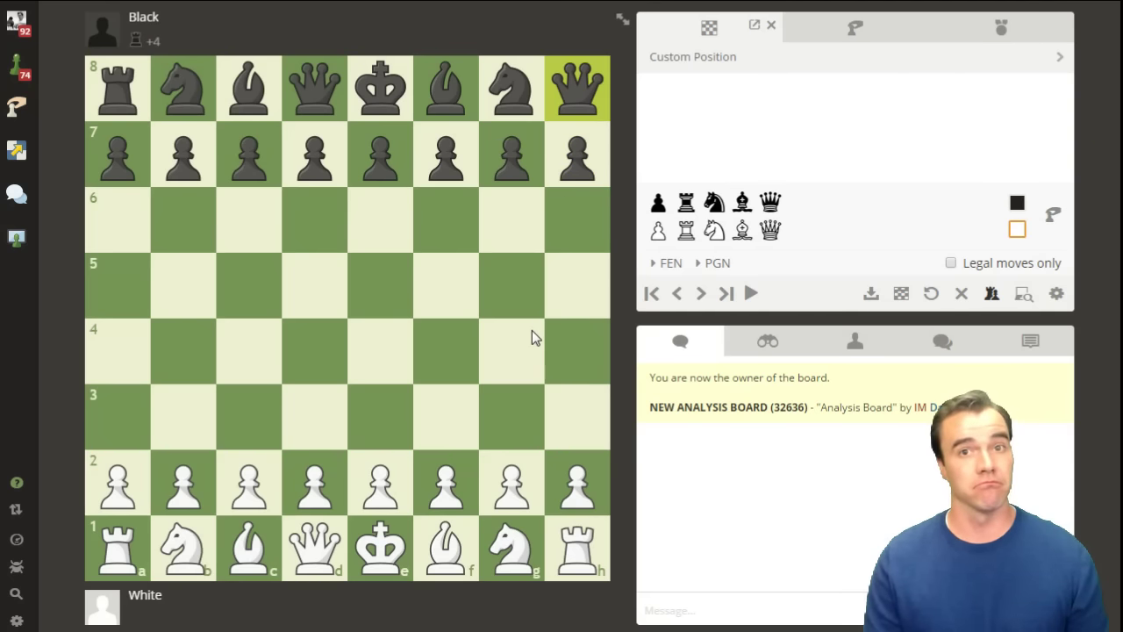
drag(658, 230, 512, 353)
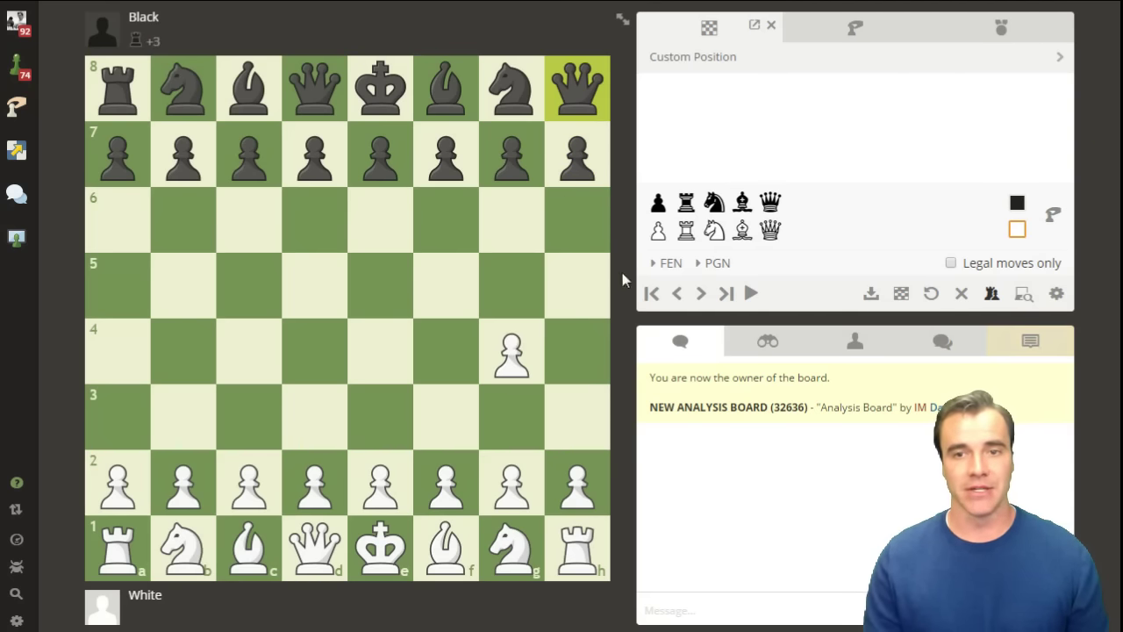
drag(686, 230, 445, 351)
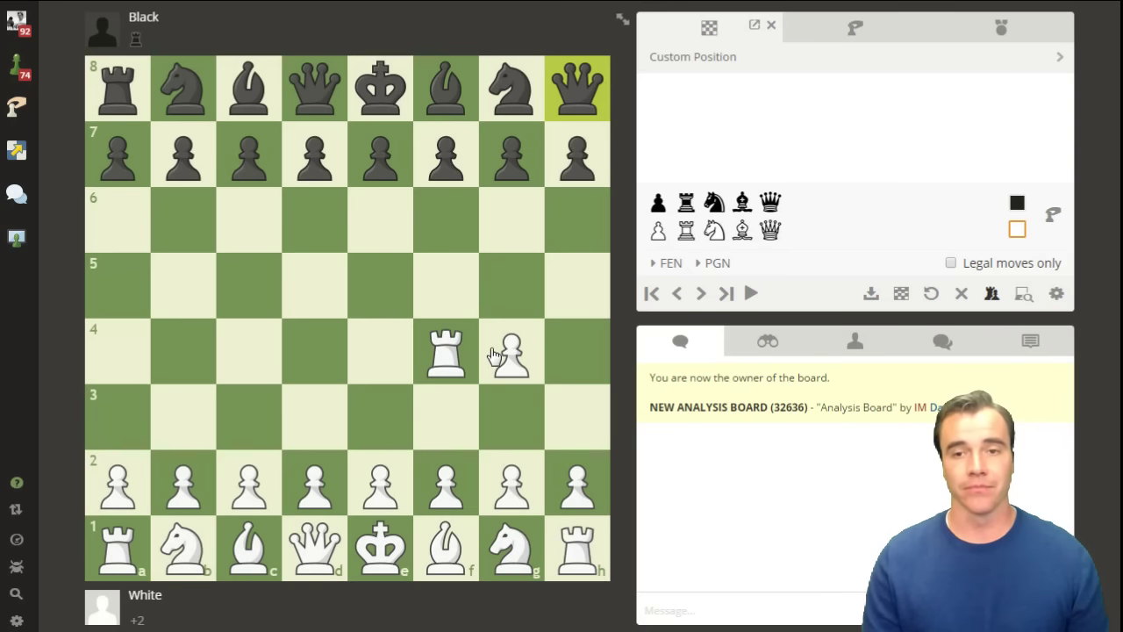
click(951, 265)
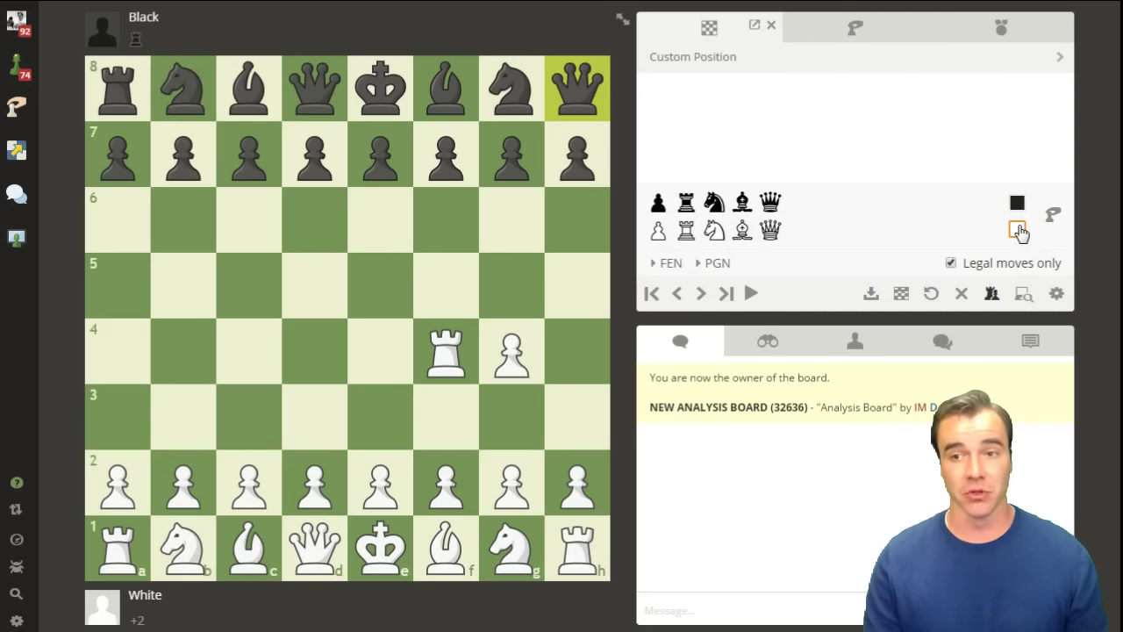
Step: Try 1.e4 with legal moves only, then reset the board to the starting position
drag(380, 483, 390, 361)
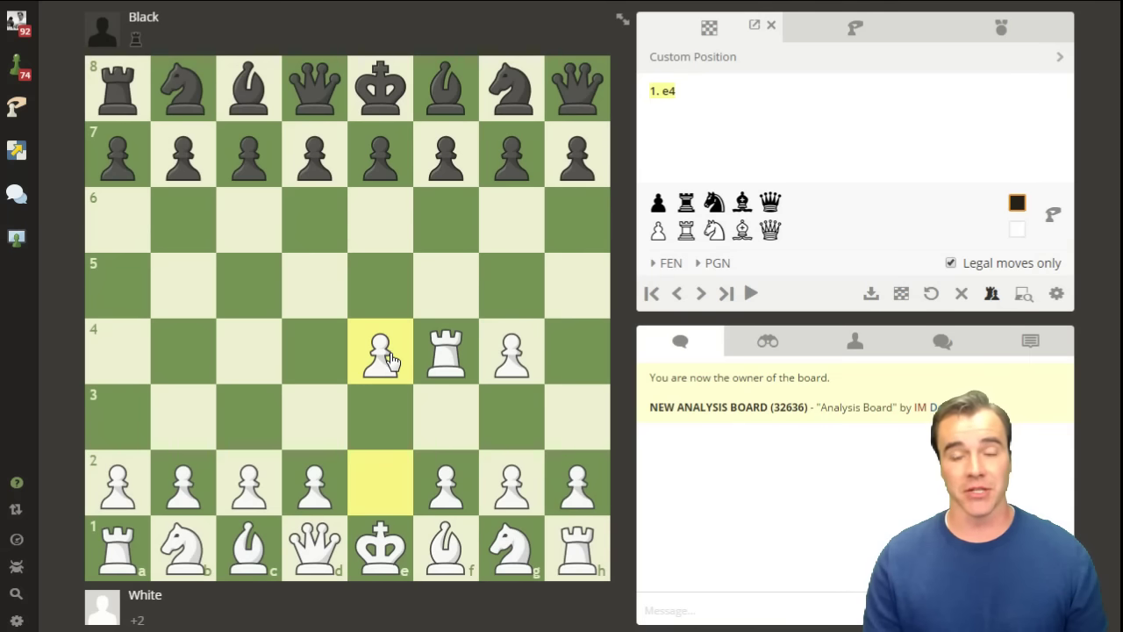
click(950, 262)
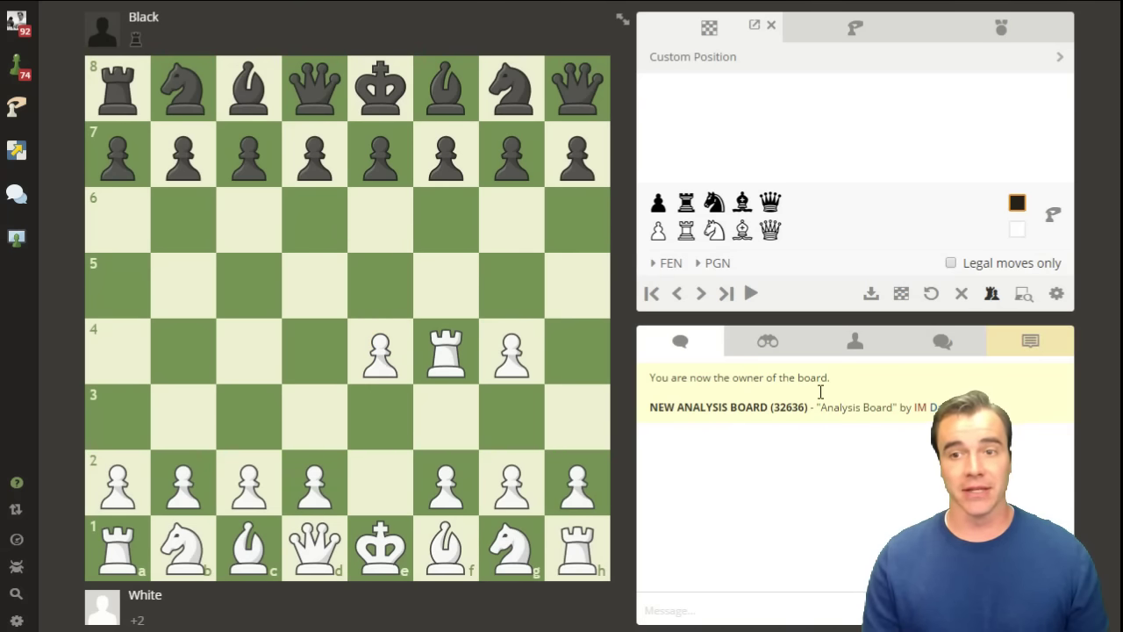
click(901, 295)
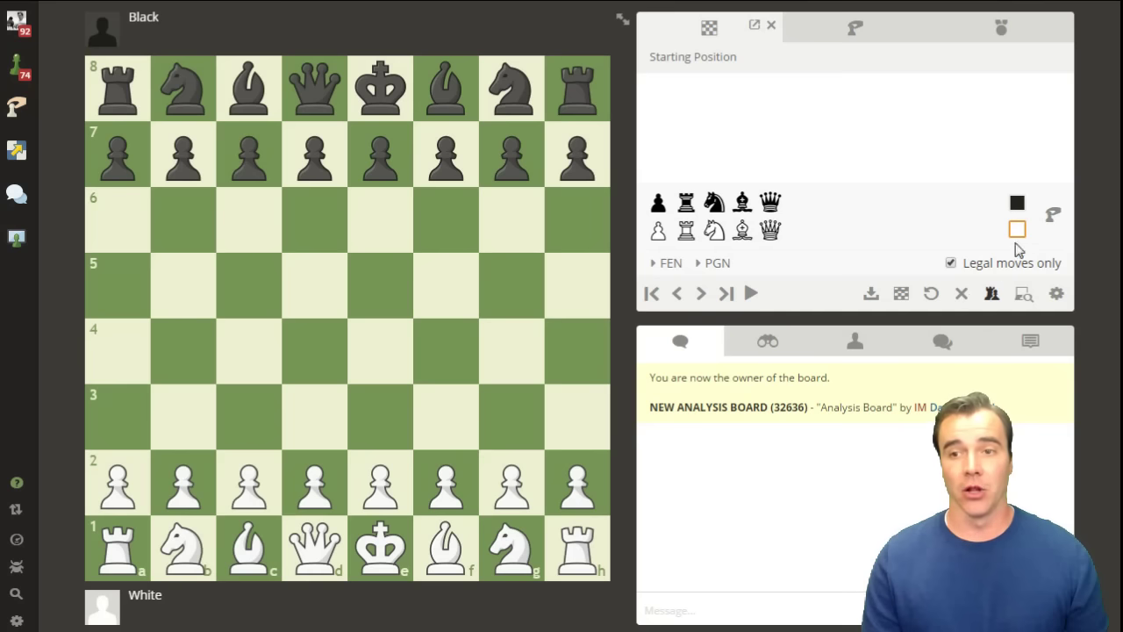
click(950, 262)
click(1016, 208)
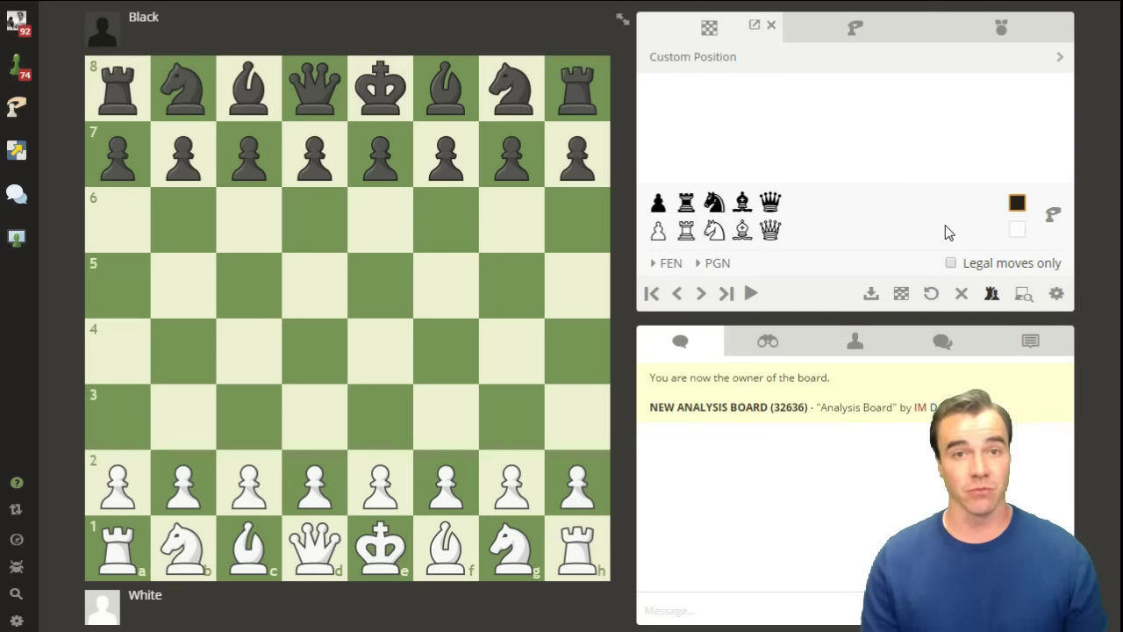
click(950, 262)
drag(380, 158, 390, 286)
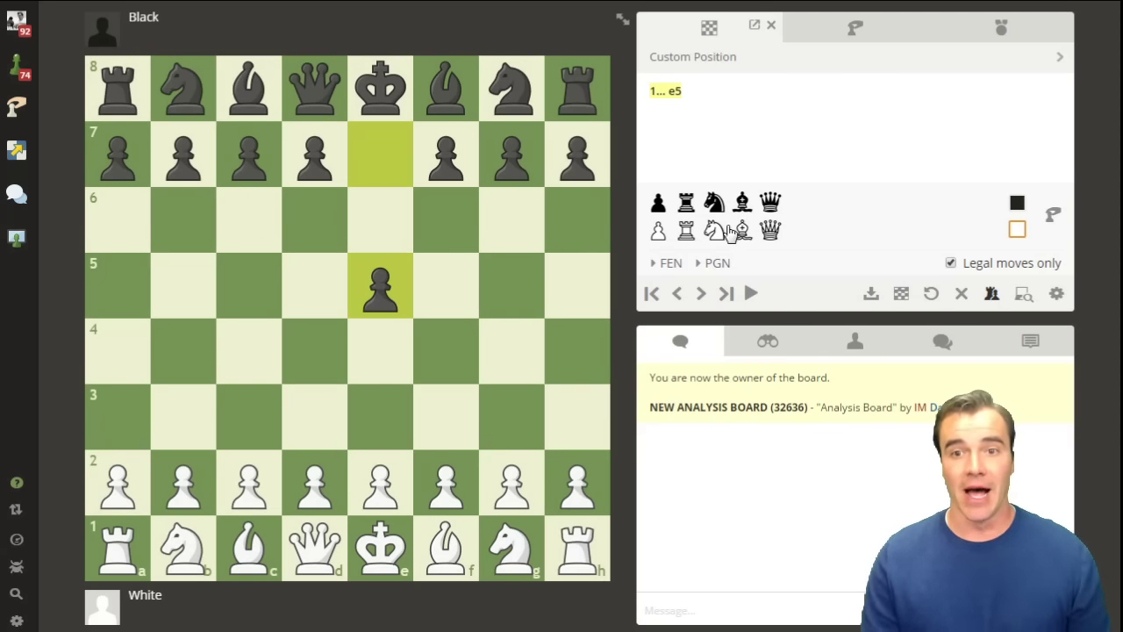
click(950, 262)
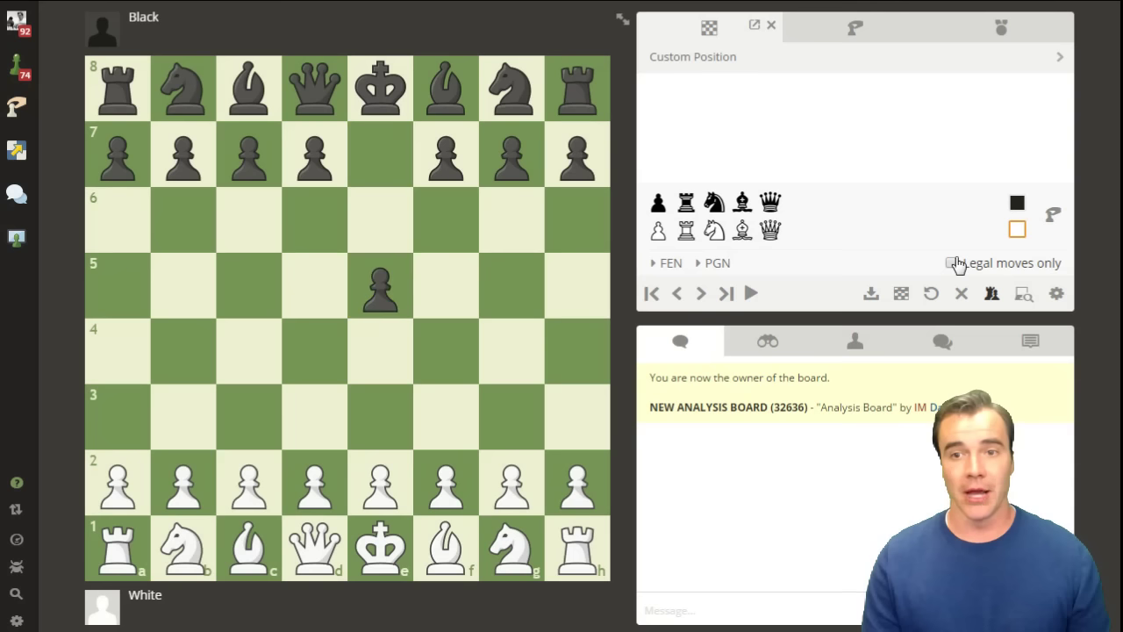
drag(770, 229, 577, 286)
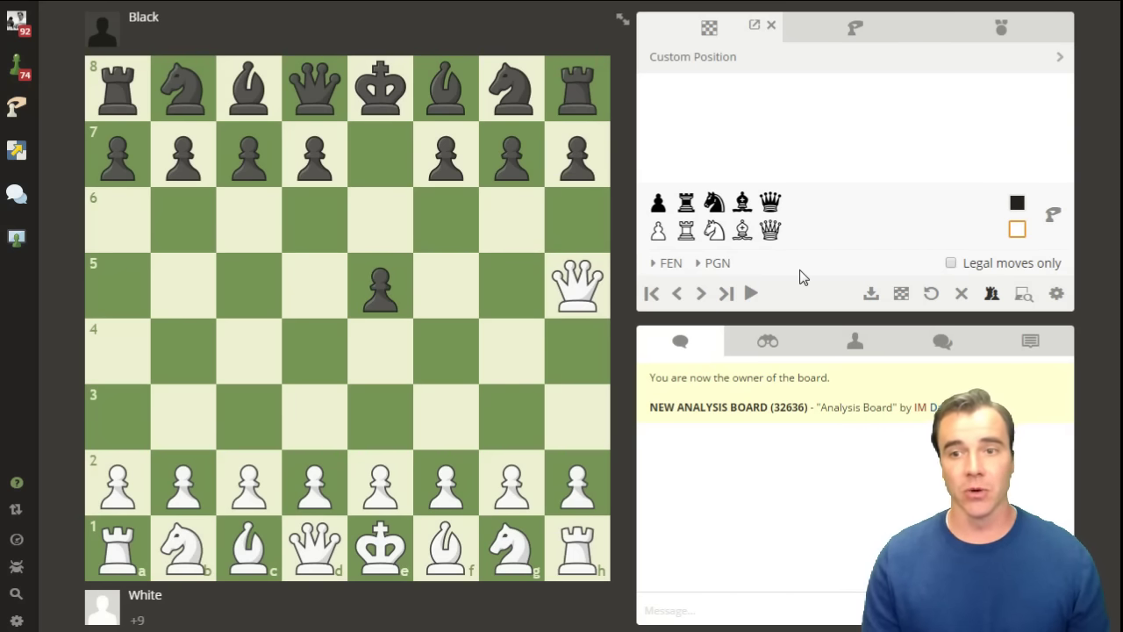
click(901, 295)
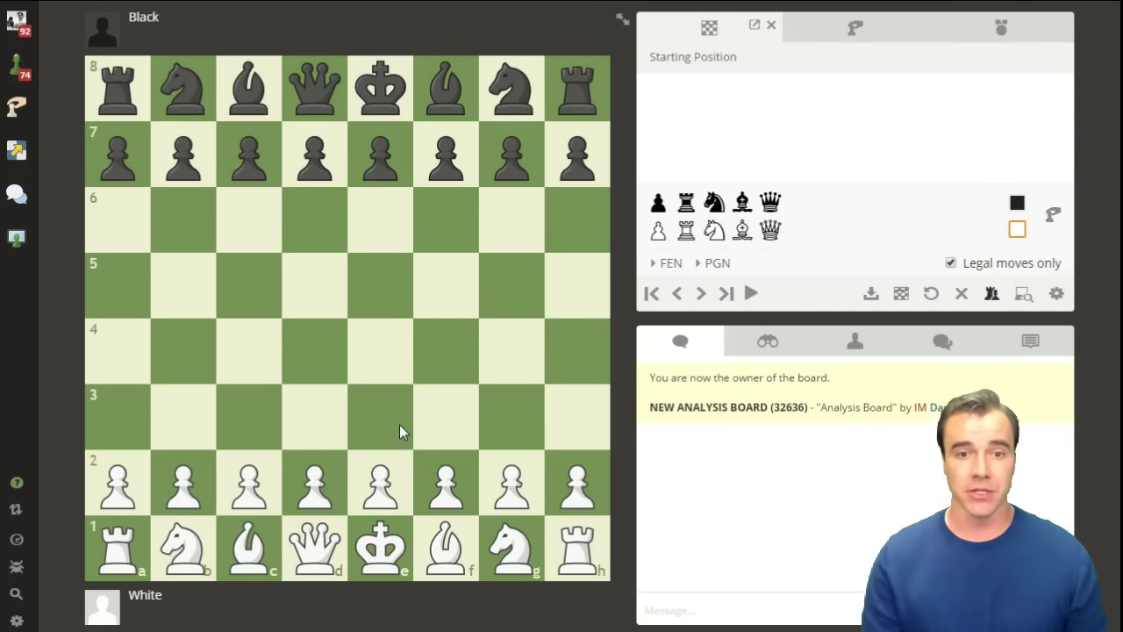
right_click(385, 350)
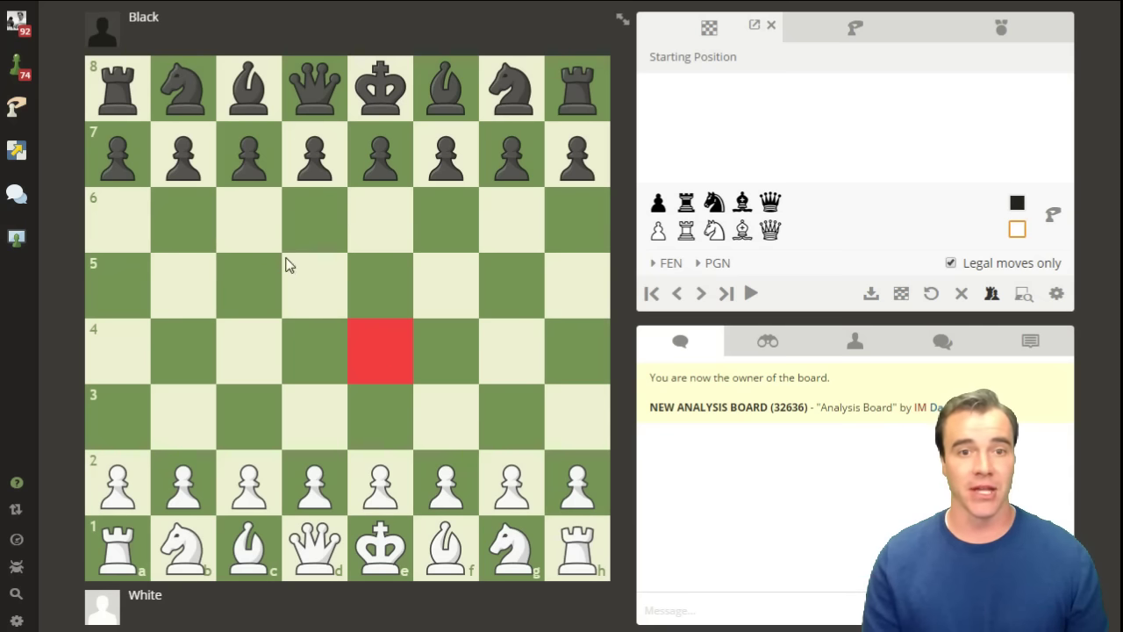
right_click(261, 232)
click(300, 429)
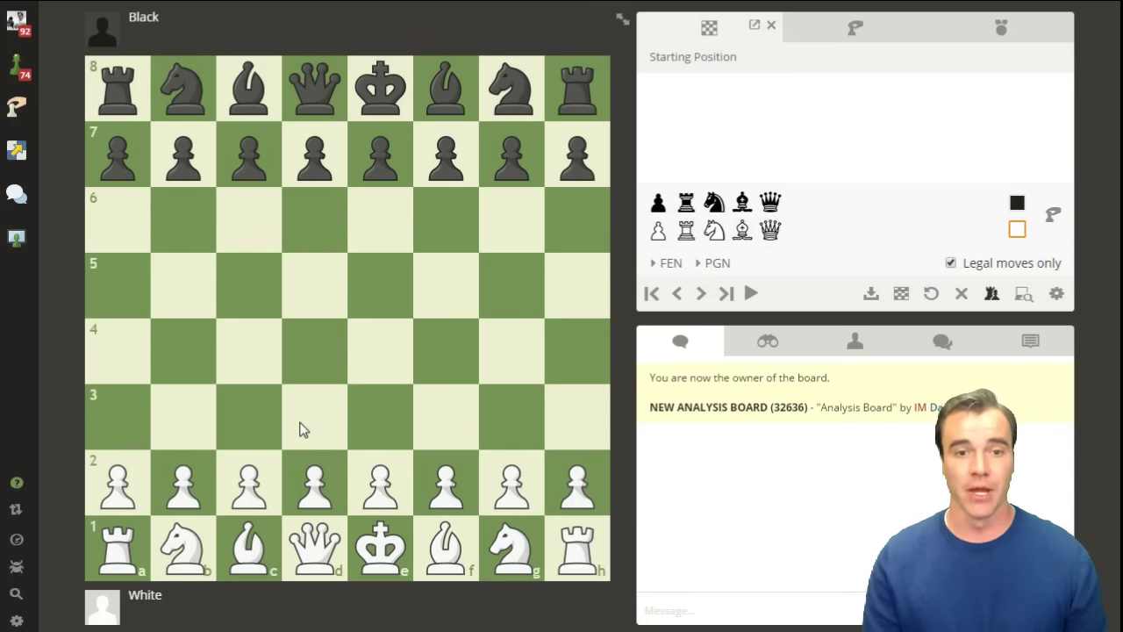
drag(319, 430, 511, 221)
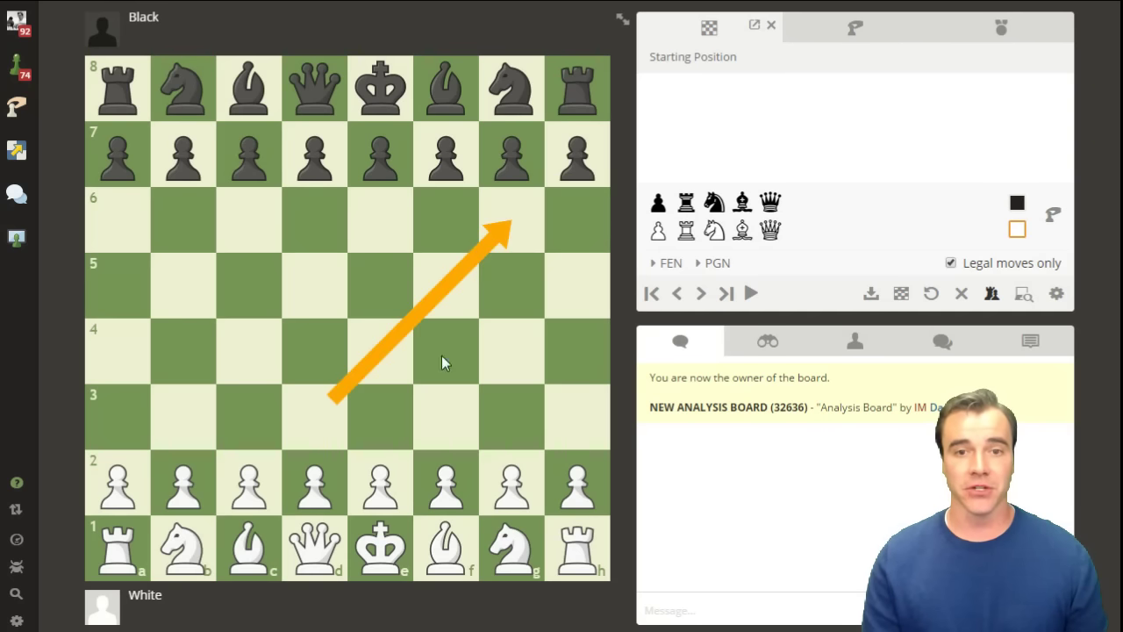
click(439, 400)
mouse_move(434, 299)
mouse_down()
mouse_move(446, 224)
mouse_move(260, 243)
mouse_move(256, 426)
mouse_move(446, 419)
mouse_up()
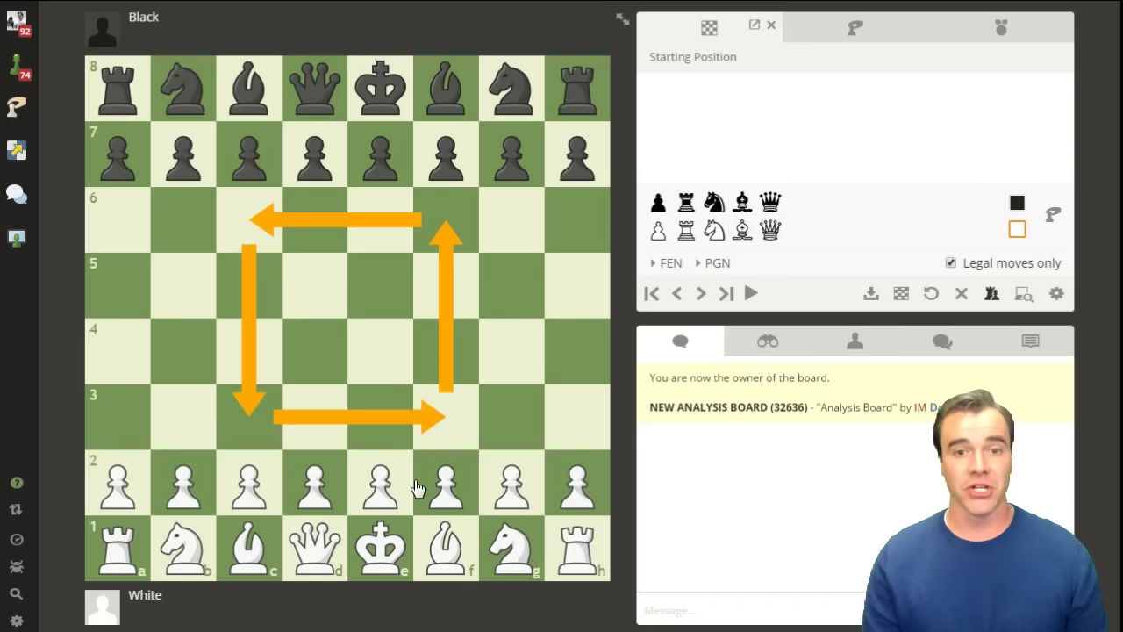
right_click(382, 367)
right_click(314, 348)
right_click(318, 276)
right_click(350, 316)
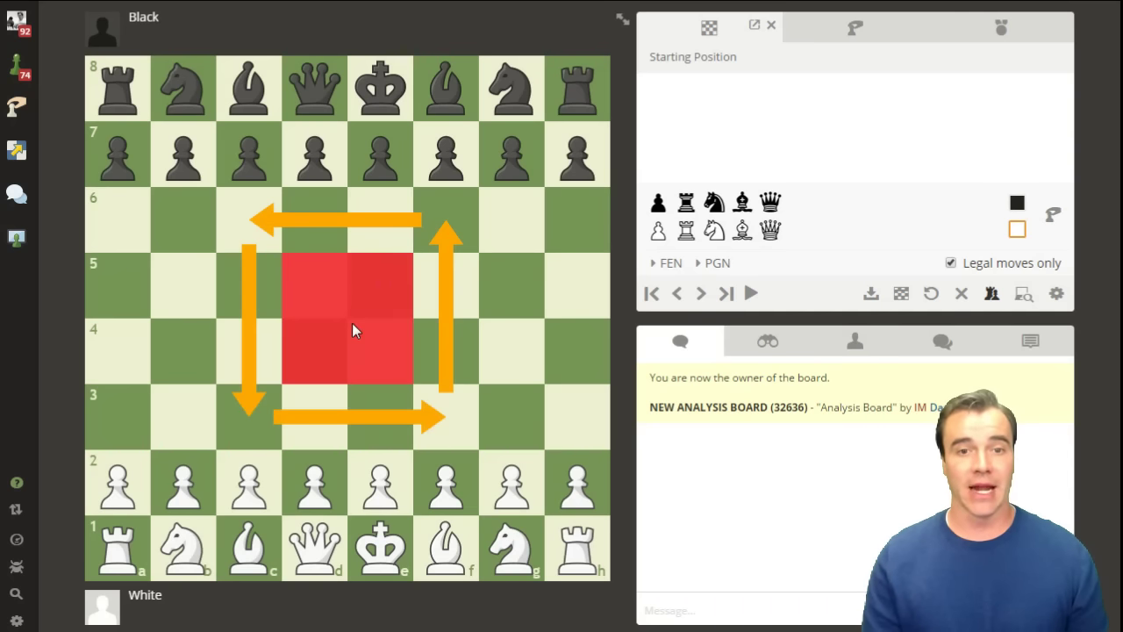
click(376, 364)
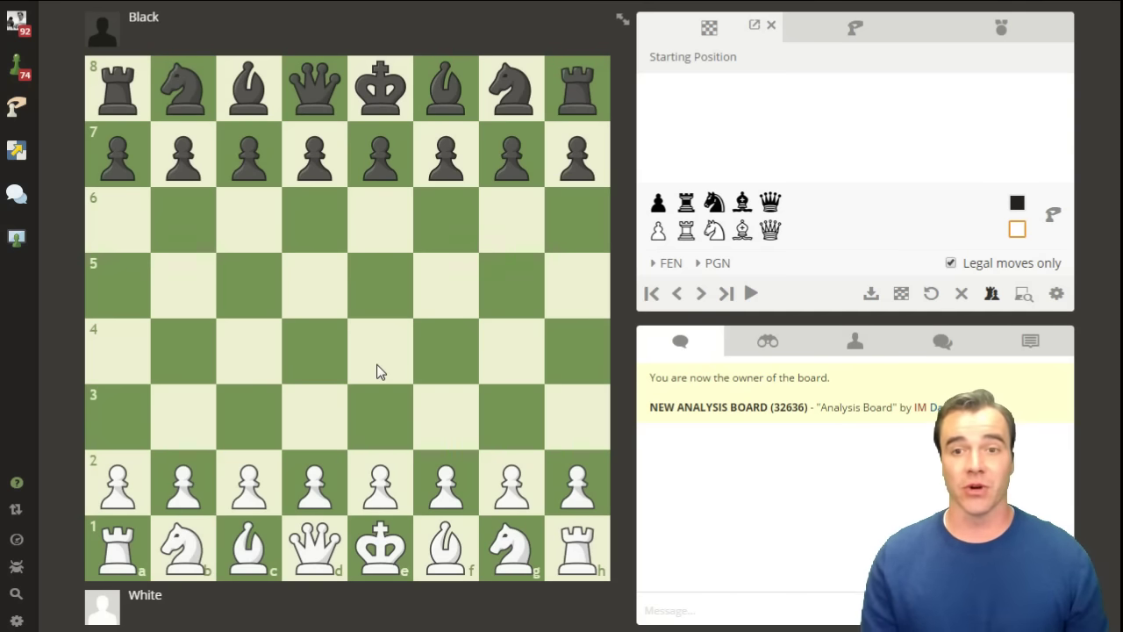
right_click(381, 363)
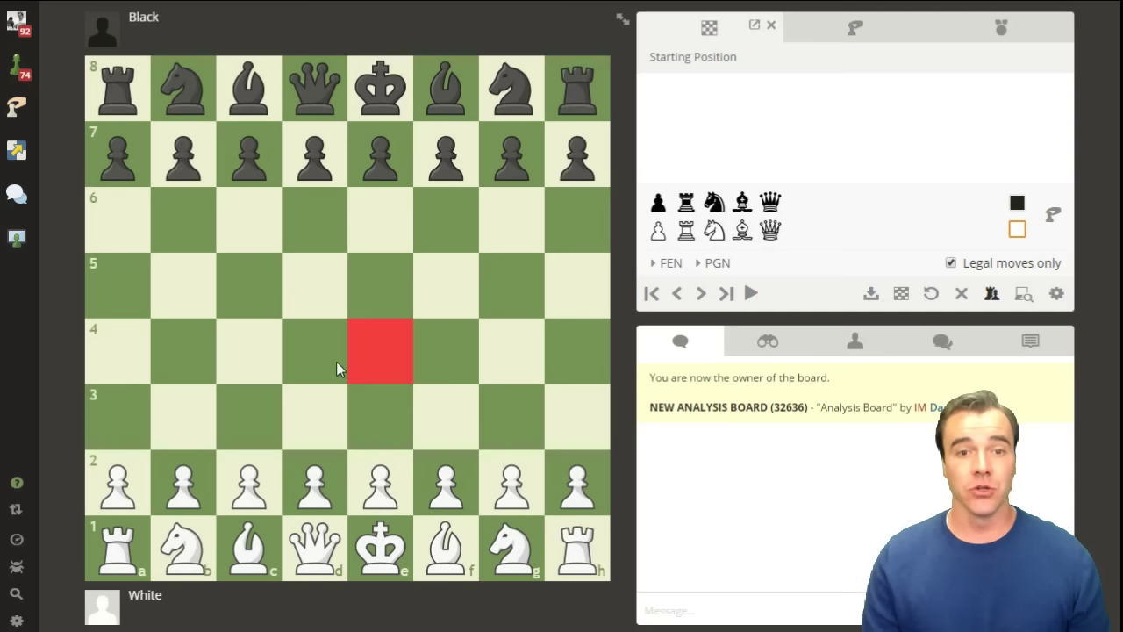
right_click(336, 362)
right_click(318, 298)
click(382, 351)
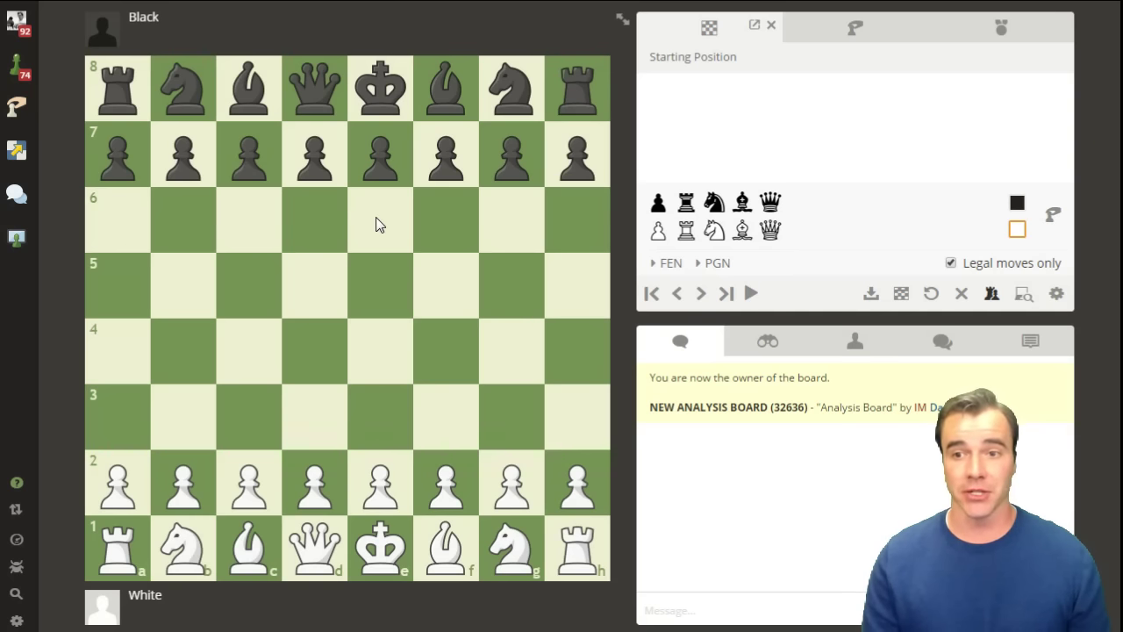
Step: Close the position editor, then draft an /invite chat command with a username and erase it
click(991, 296)
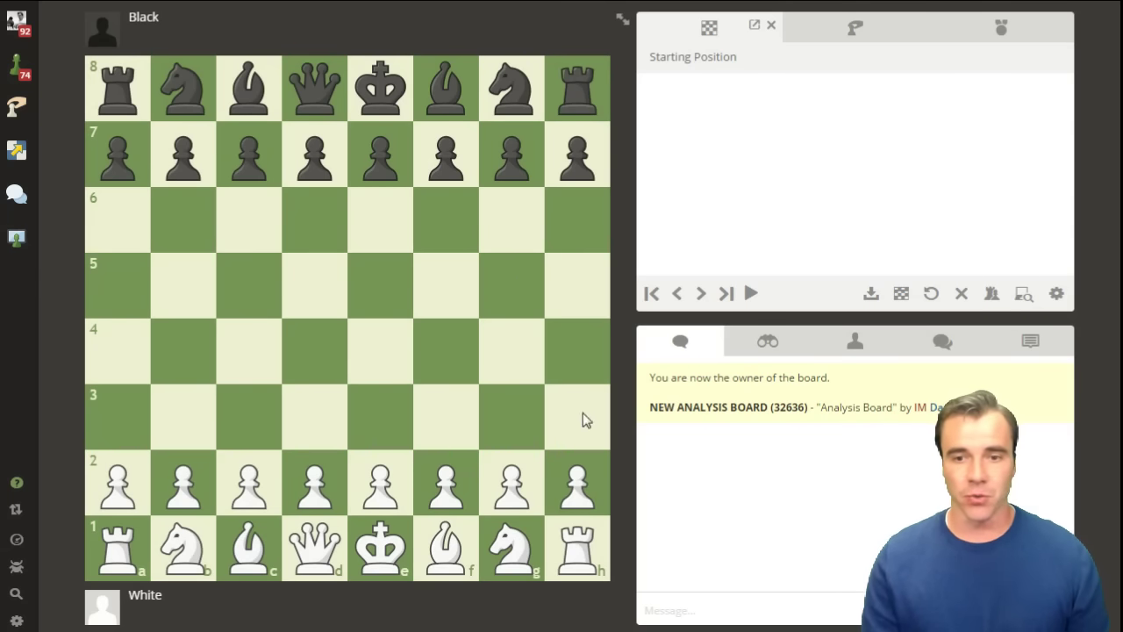
click(678, 611)
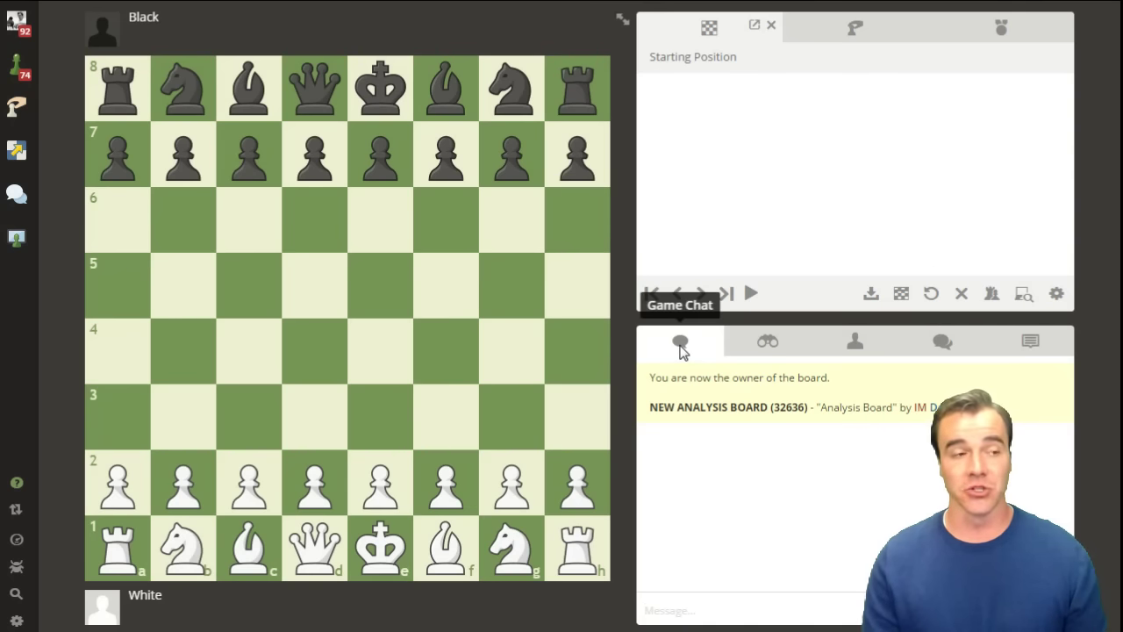
text(/invite usernam)
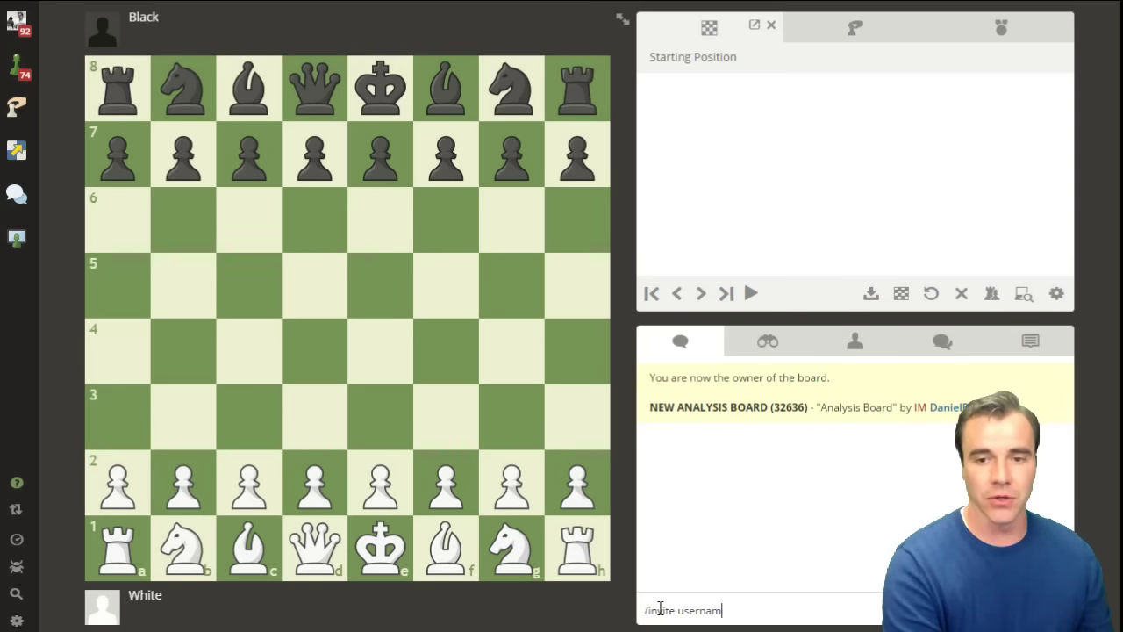
text(e)
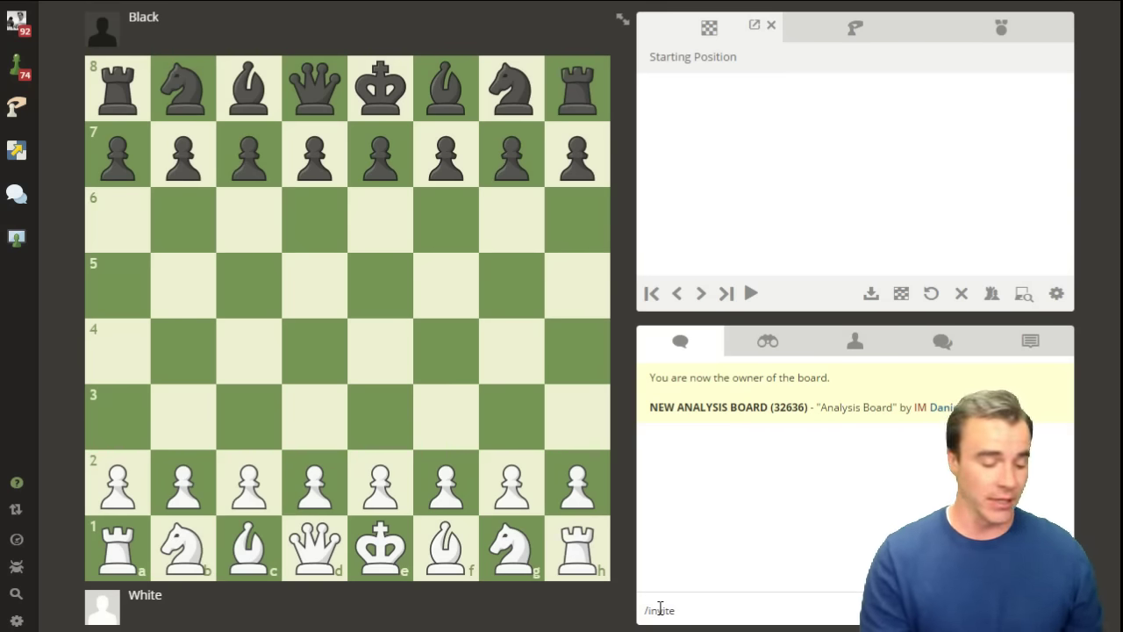
text(danielrensch)
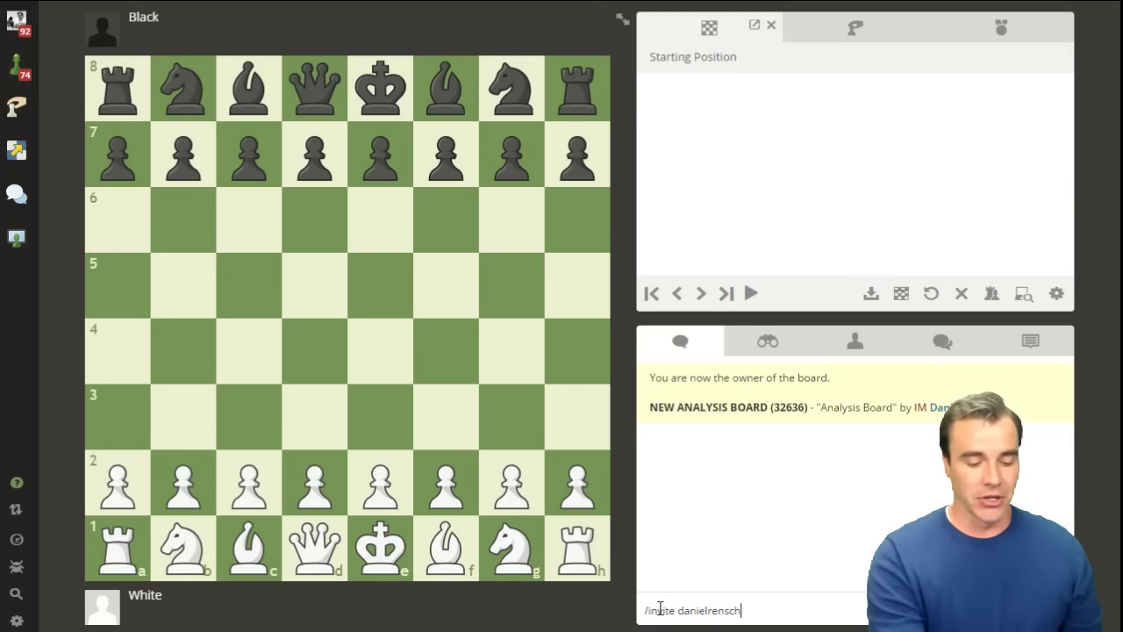
key(BackSpace)
key(BackSpace)
key(BackSpace)
key(BackSpace)
key(BackSpace)
key(BackSpace)
key(BackSpace)
key(BackSpace)
key(BackSpace)
key(BackSpace)
key(BackSpace)
key(BackSpace)
key(BackSpace)
key(BackSpace)
key(BackSpace)
key(BackSpace)
key(BackSpace)
key(BackSpace)
key(BackSpace)
key(BackSpace)
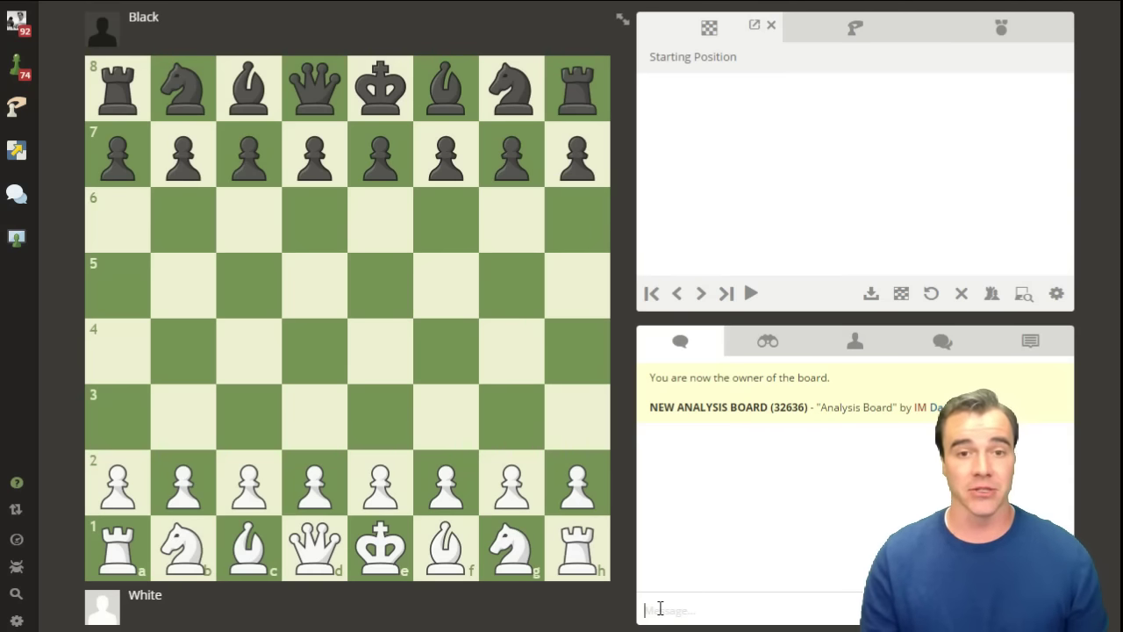
Step: Mark e4, d4, d5 and e5 red, draw arrows f2–f4 and c2–c4, then clear them
right_click(390, 346)
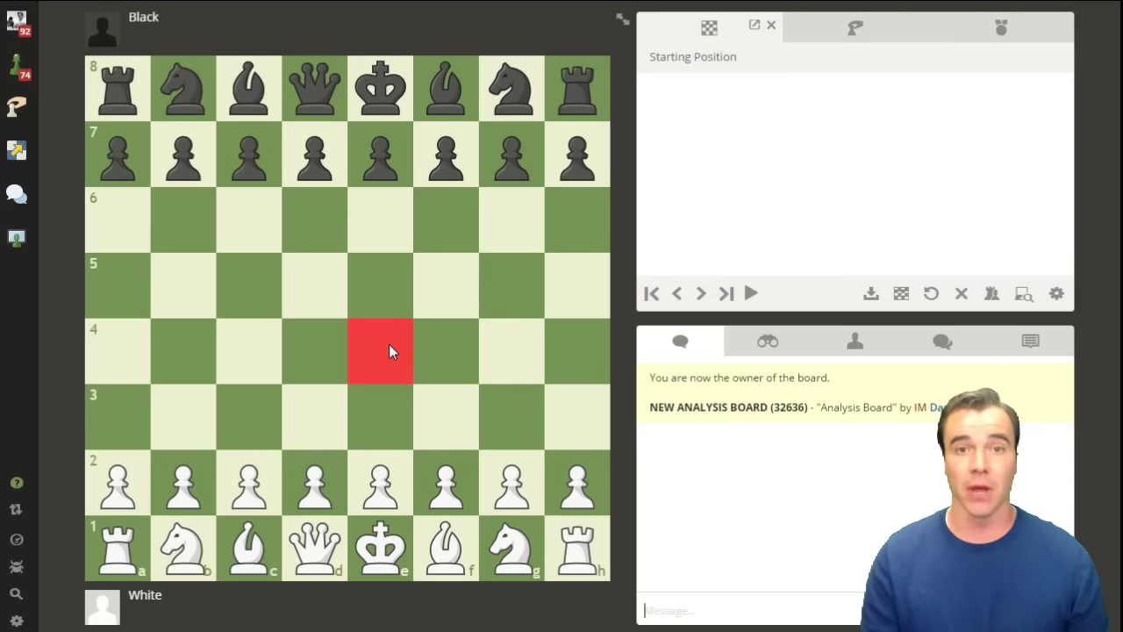
right_click(331, 351)
right_click(326, 286)
right_click(364, 286)
drag(446, 513, 446, 364)
drag(254, 500, 255, 373)
click(316, 411)
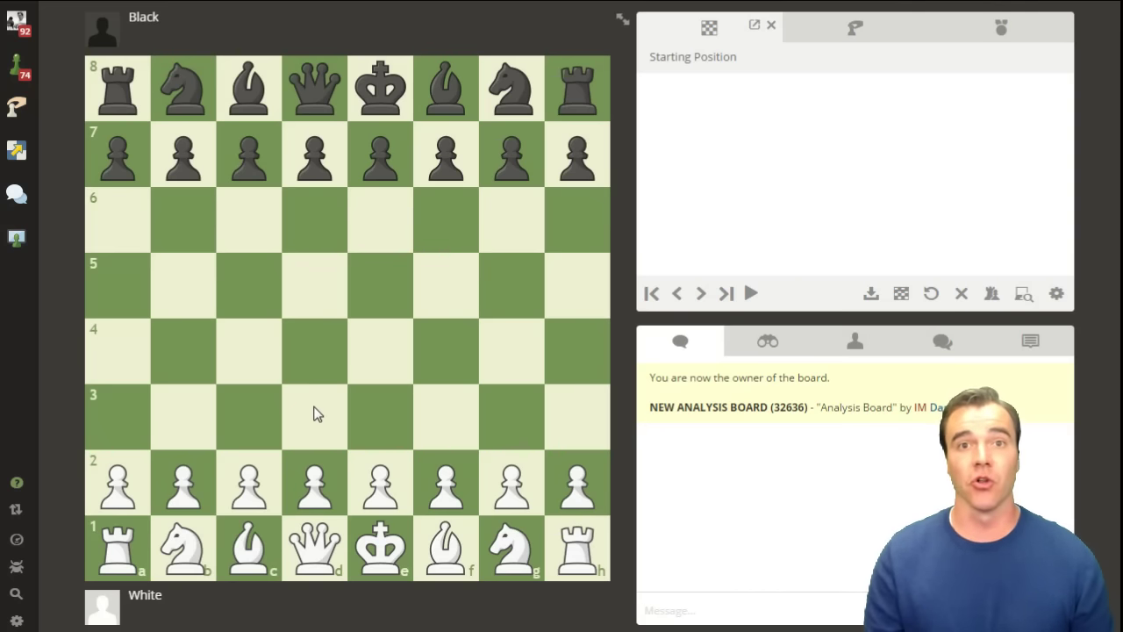
click(1057, 298)
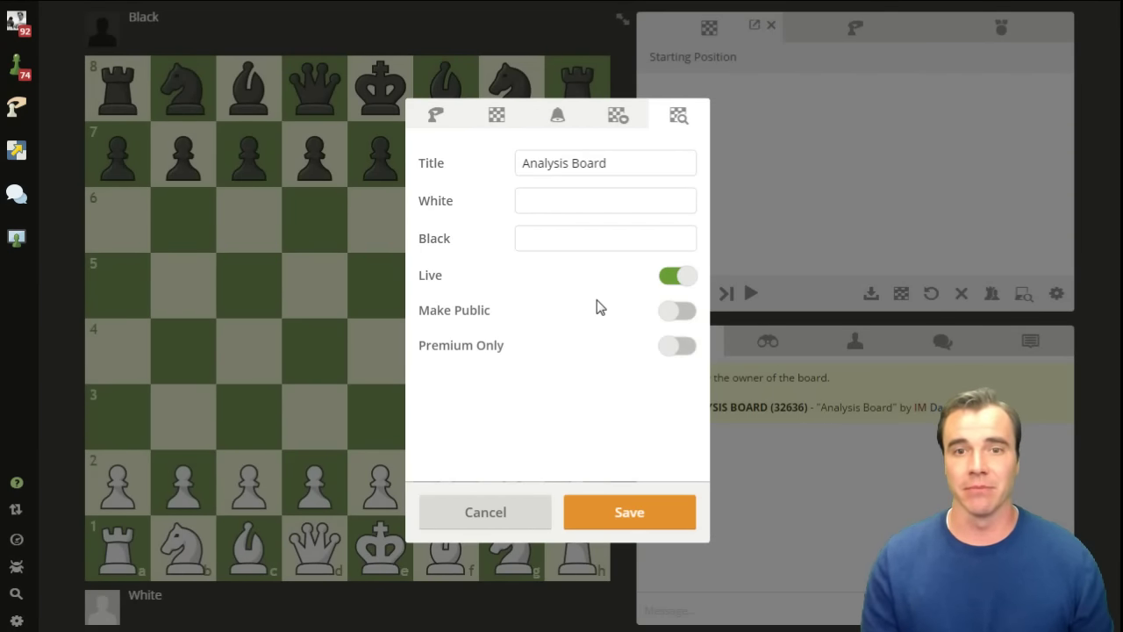
click(451, 120)
click(558, 121)
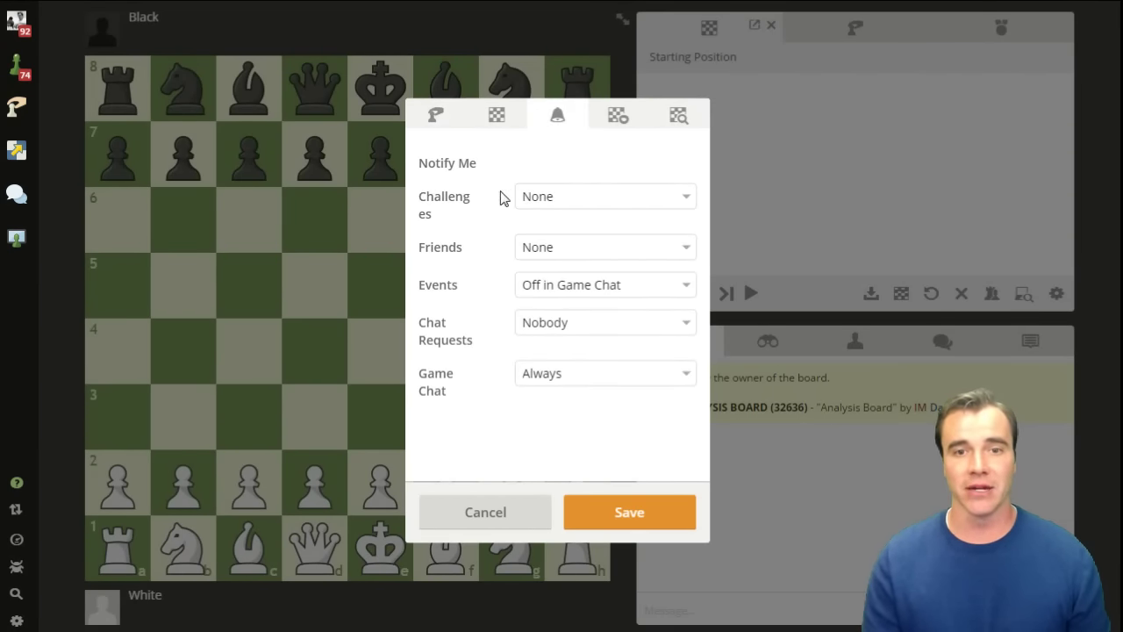
click(519, 521)
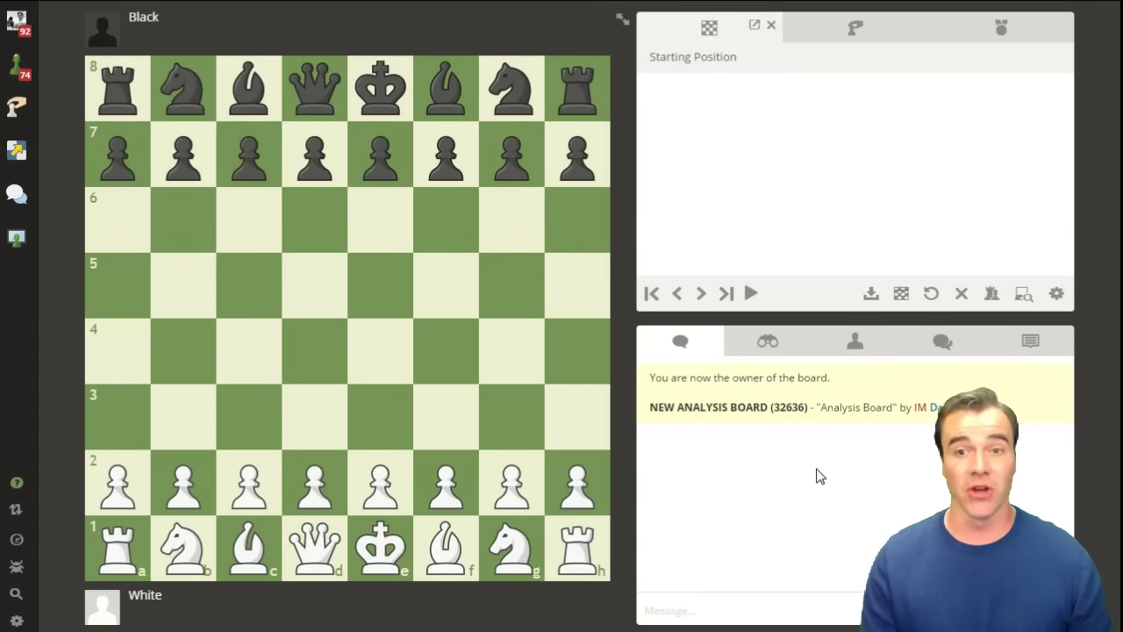
Step: Show the board's member list and open Invite Participants from the + button
click(716, 609)
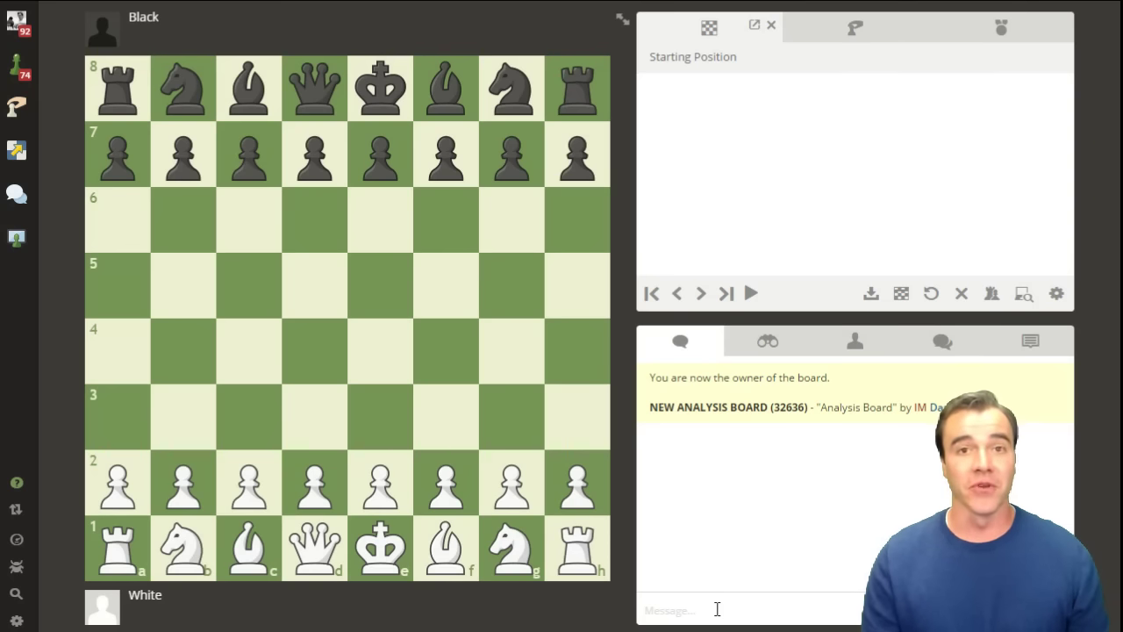
click(859, 351)
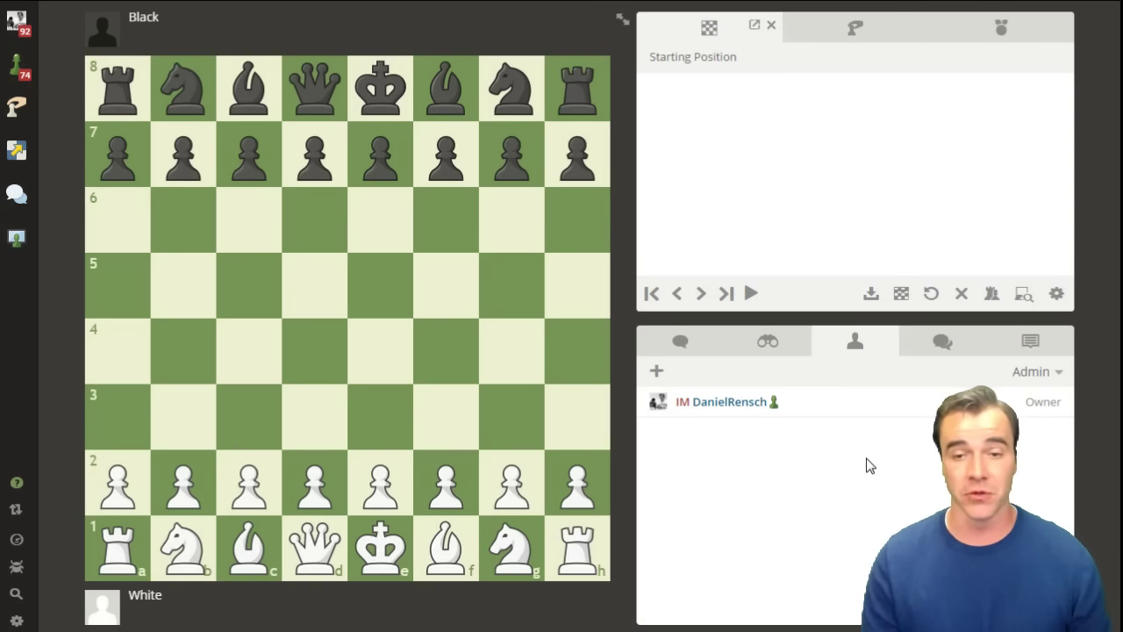
click(657, 371)
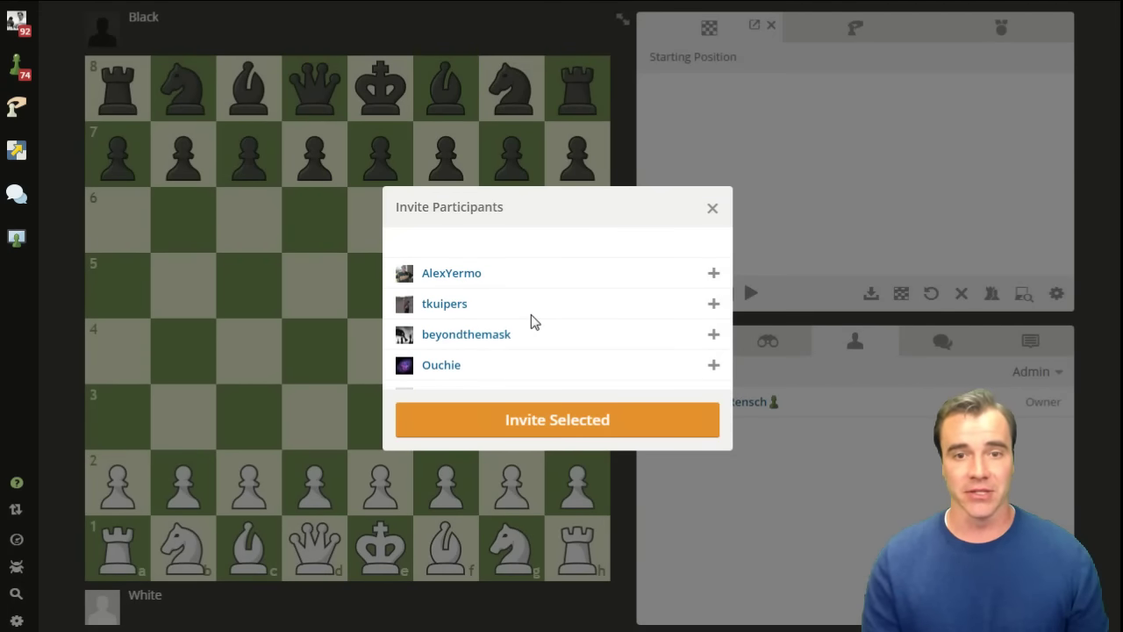
Step: Browse the Invite Participants list, close it, reopen it from the member list and close again
scroll(533, 293, down, 3)
scroll(483, 324, up, 3)
scroll(529, 293, down, 3)
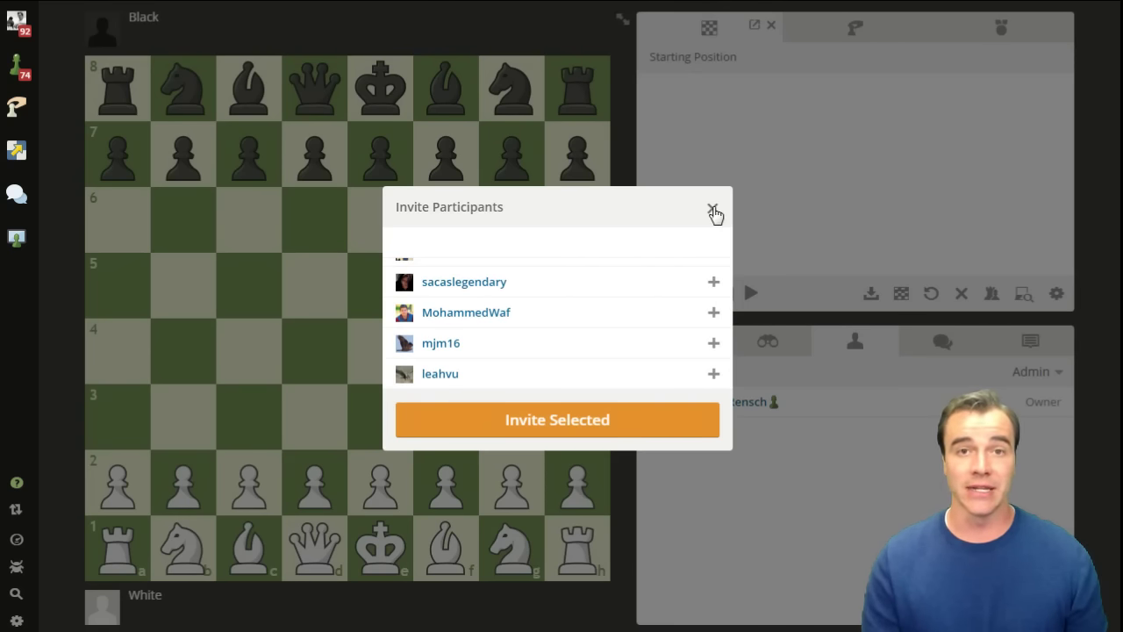
click(713, 211)
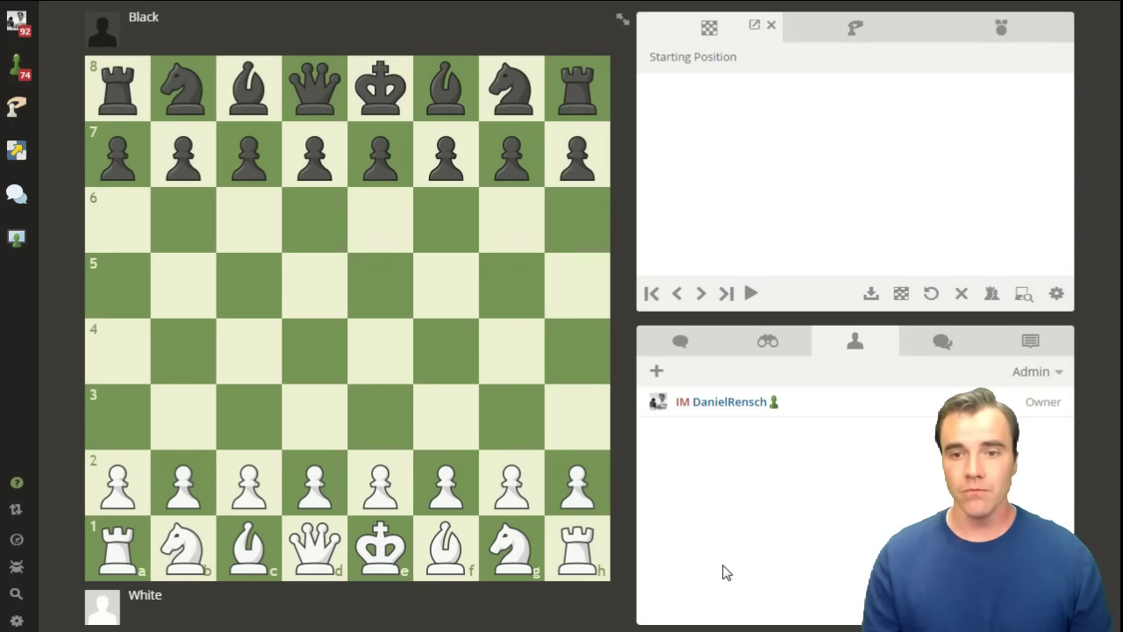
click(686, 340)
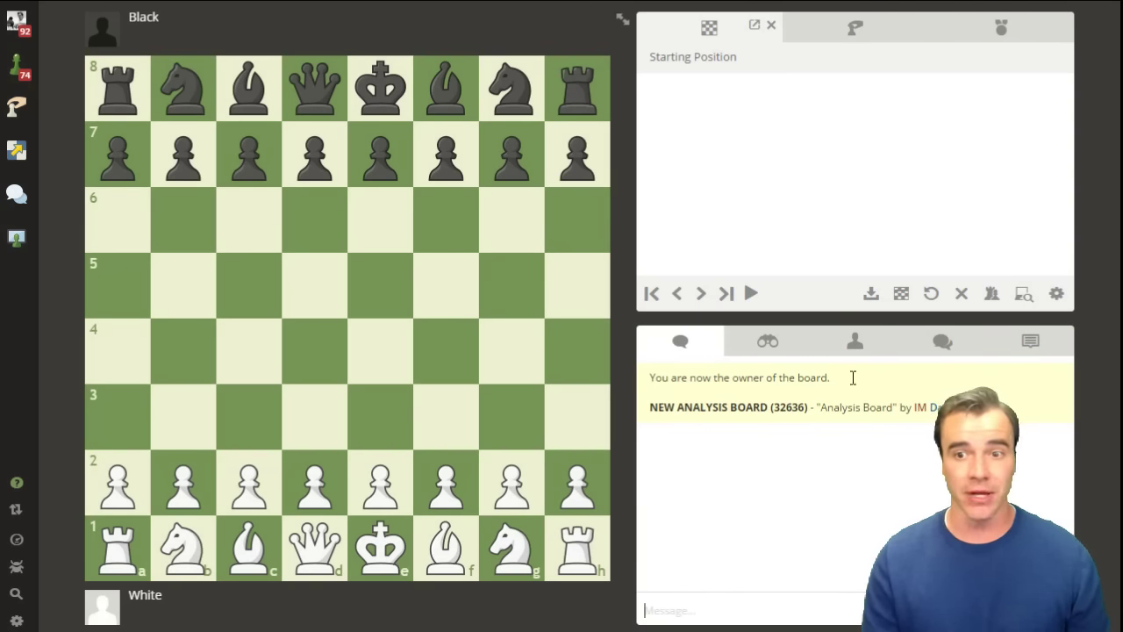
click(855, 341)
click(656, 371)
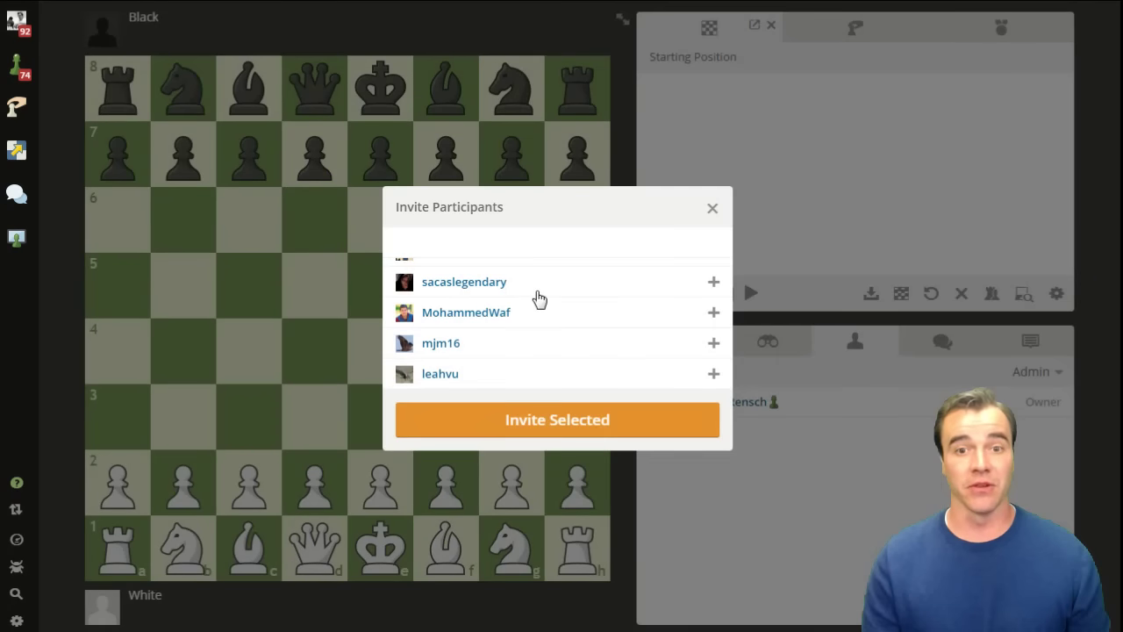
scroll(547, 316, down, 3)
click(712, 208)
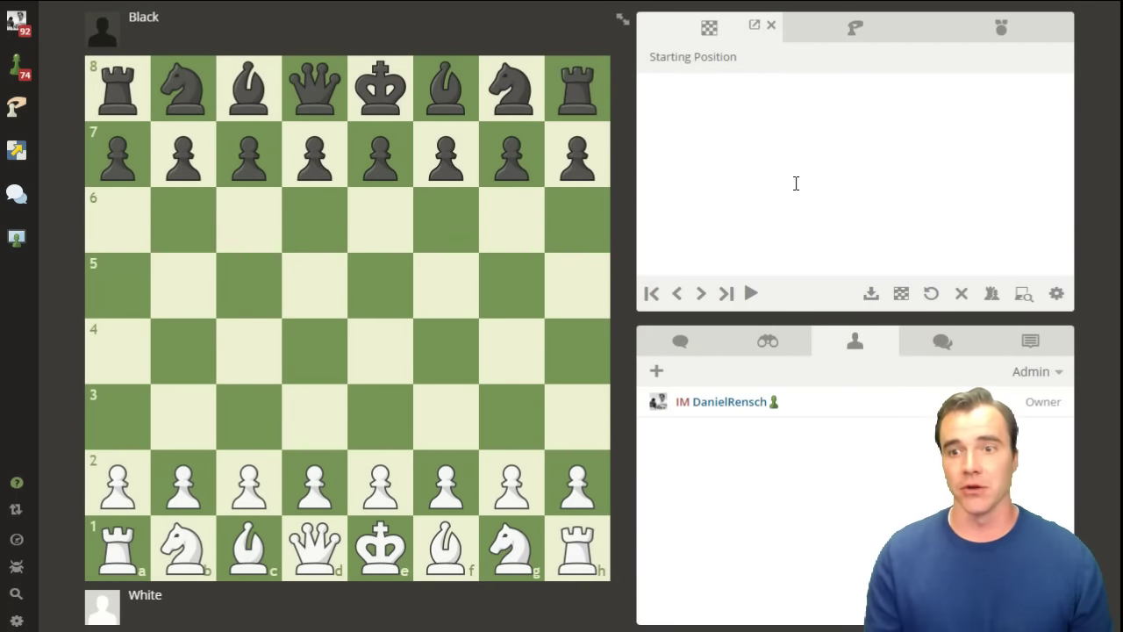
Step: From the board-editing tools, open and dismiss the FEN box, then open the empty Enter PGN box
click(991, 295)
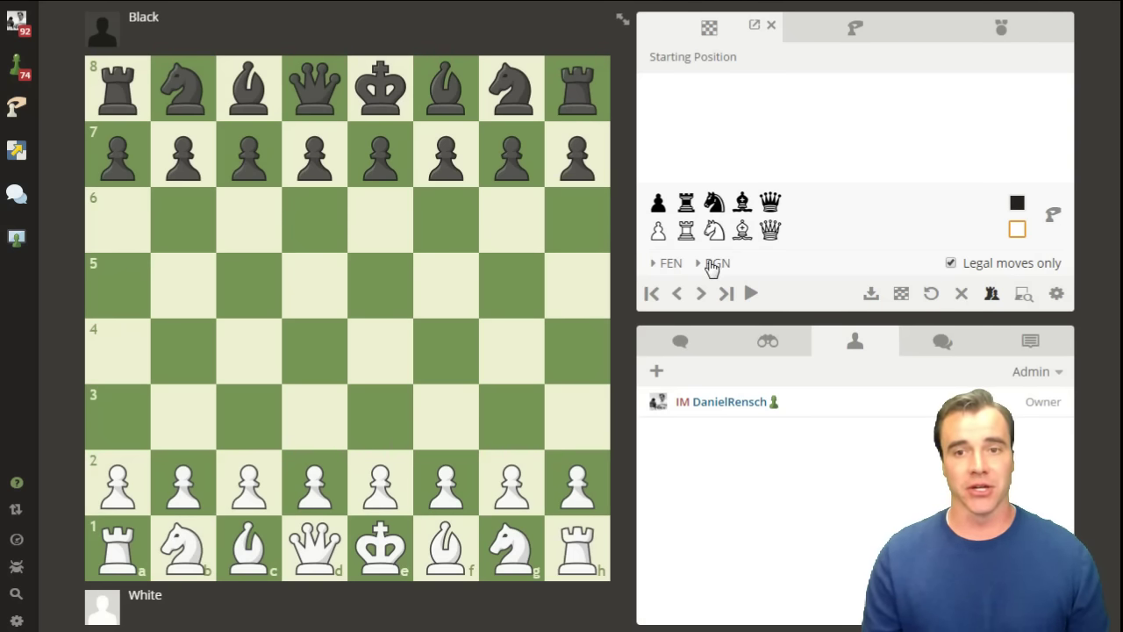
click(672, 263)
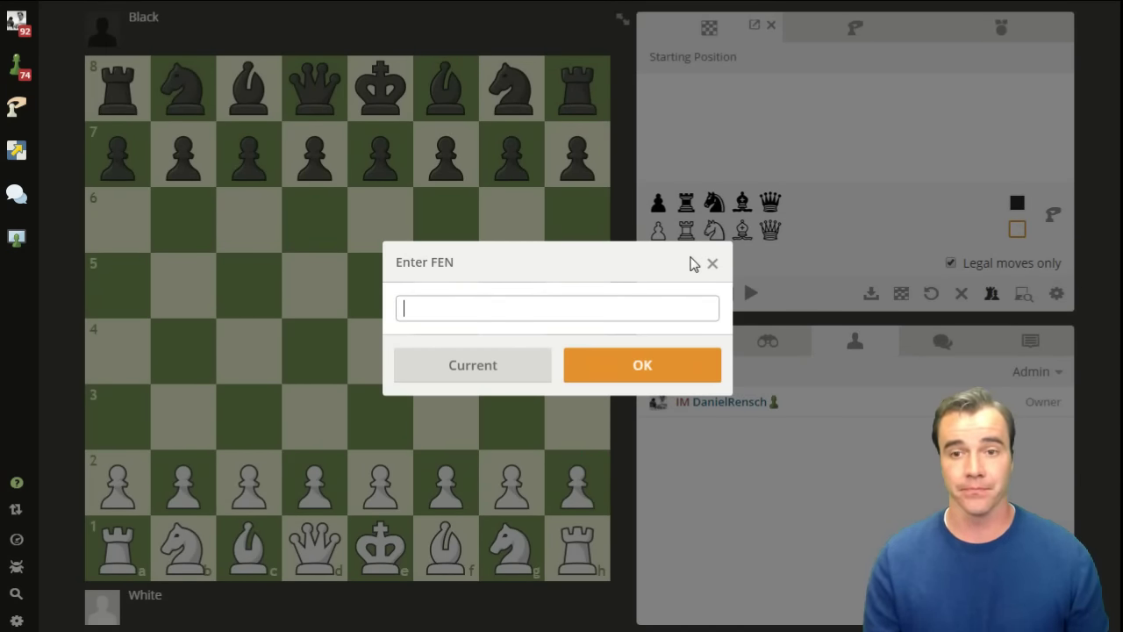
click(711, 264)
click(709, 268)
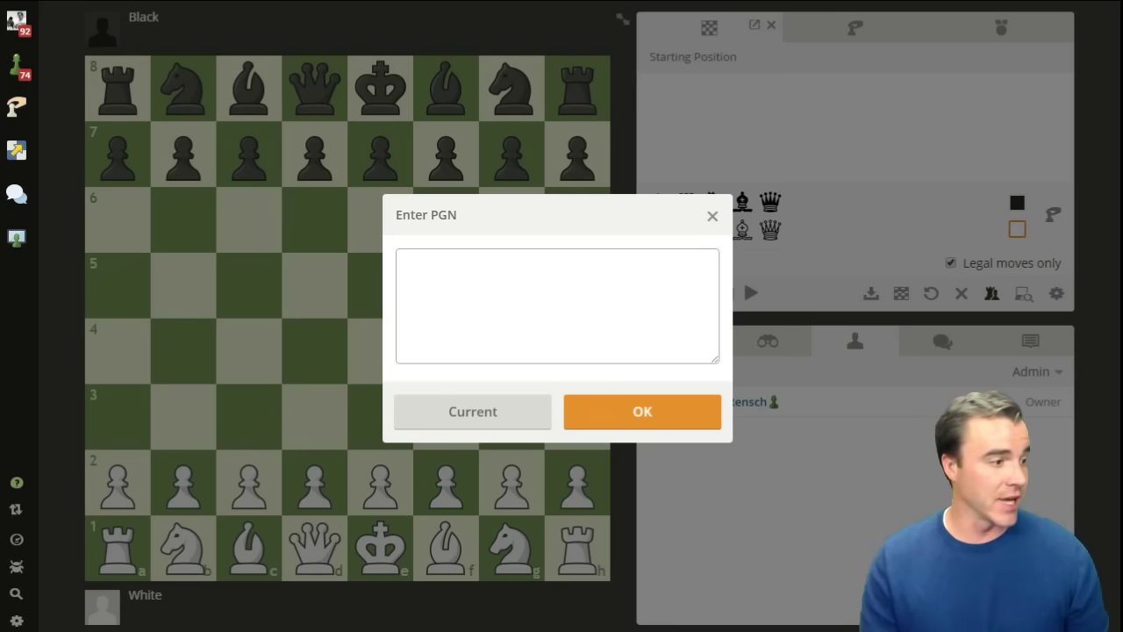
Step: Copy the annotated 2016 Candidates game in ChessBase and place the caret in Chess.com's PGN box
key(alt+Tab)
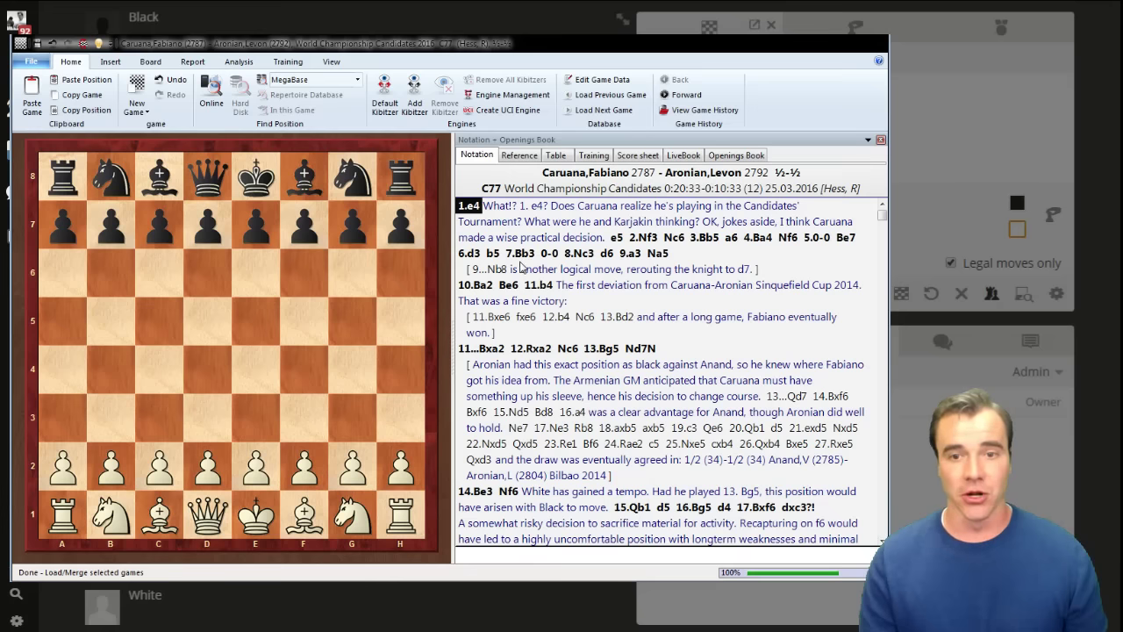
click(77, 96)
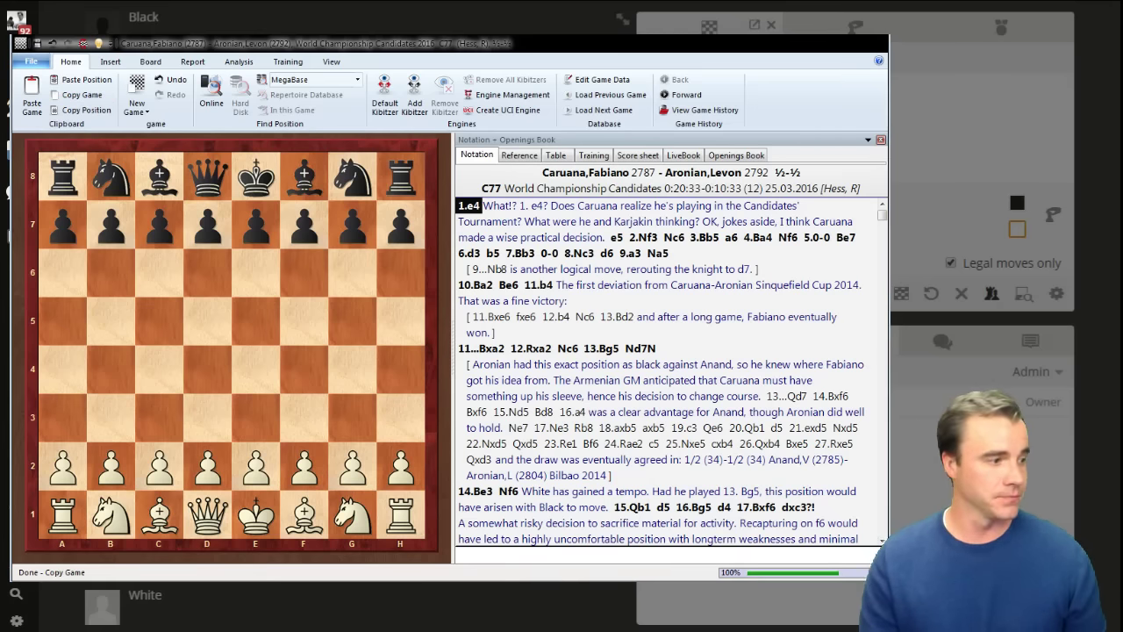
key(alt+Tab)
click(557, 302)
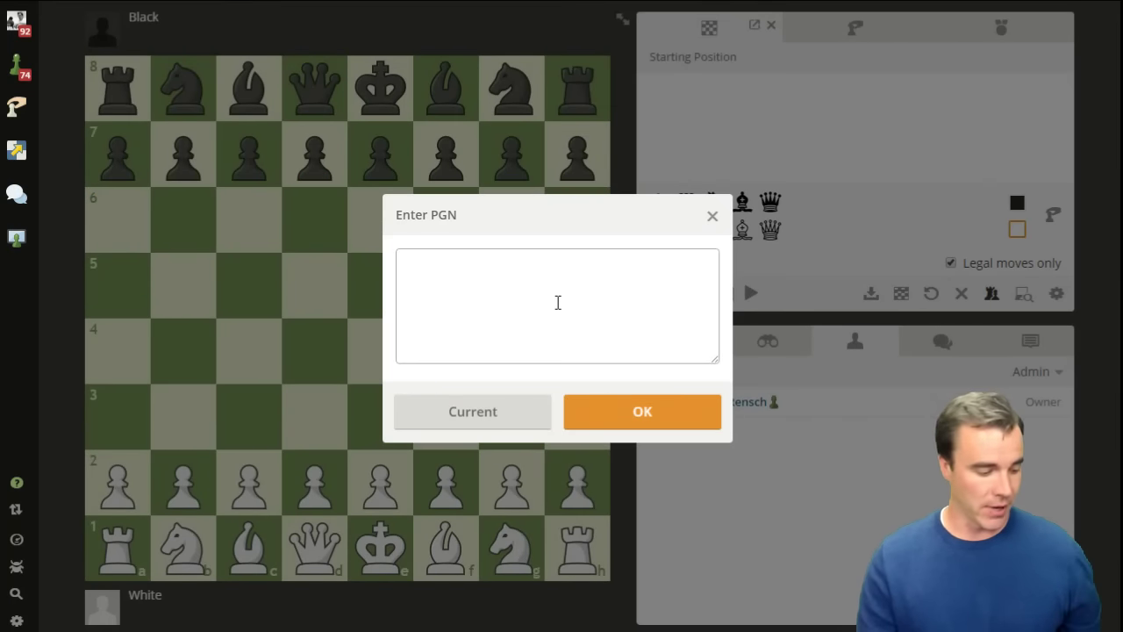
Step: Paste the copied game into the PGN box and load it onto the analysis board
key(ctrl+v)
click(612, 405)
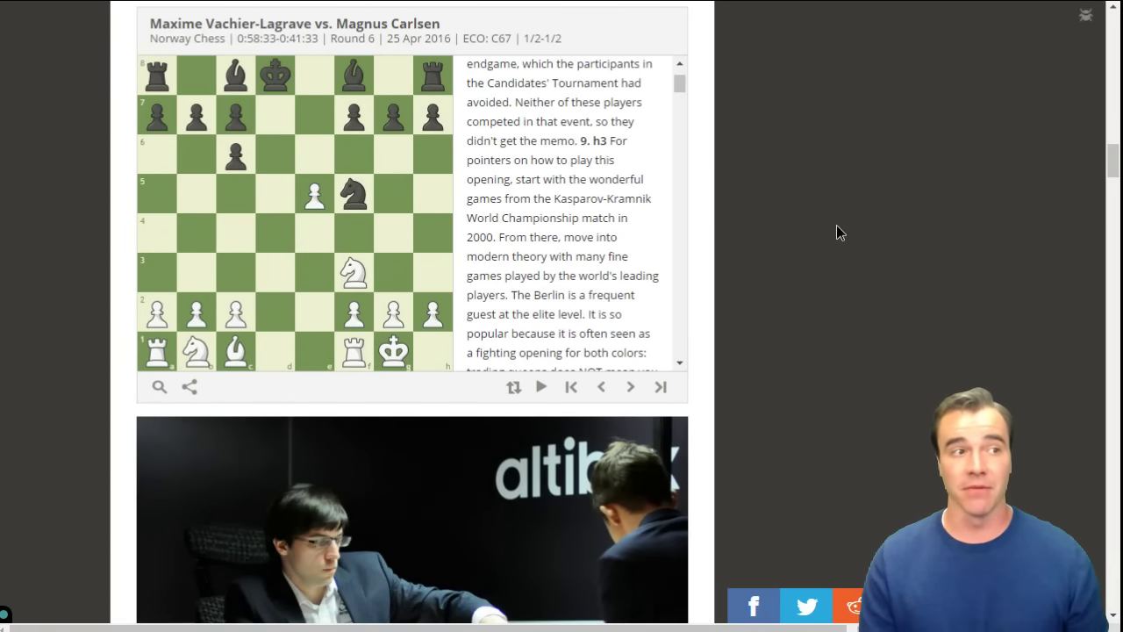
scroll(836, 224, up, 1)
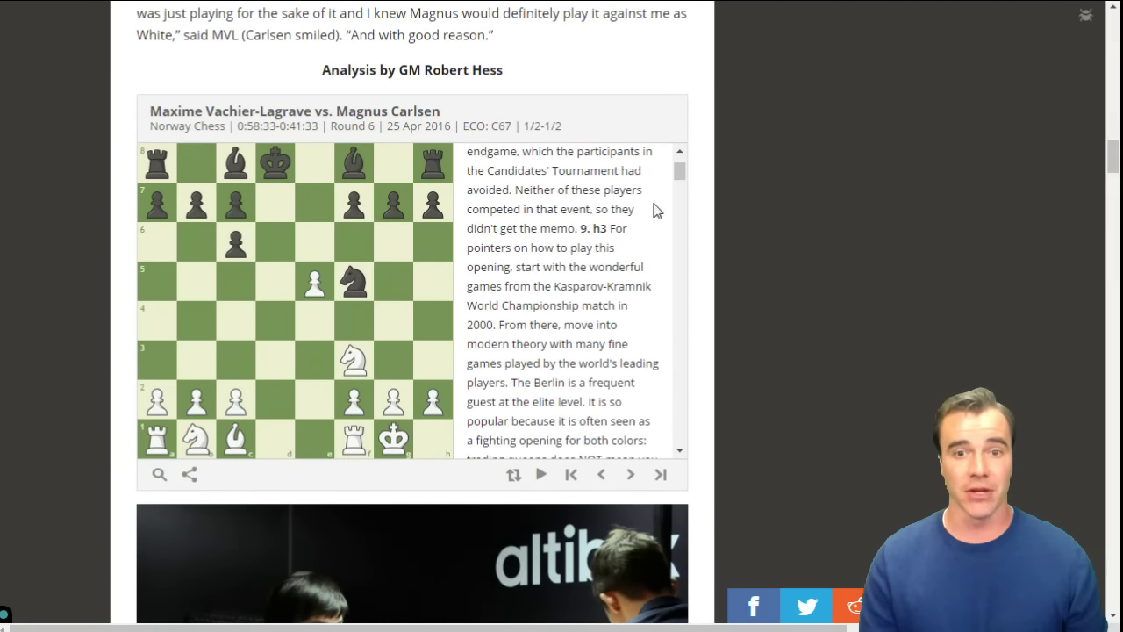
scroll(544, 255, down, 2)
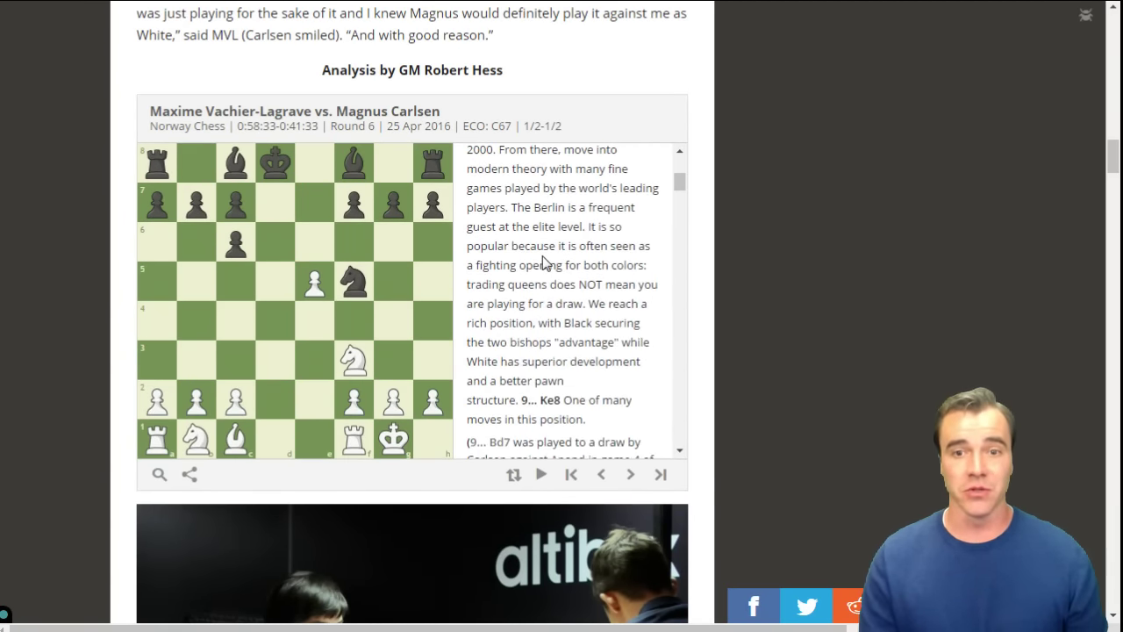
scroll(544, 255, up, 5)
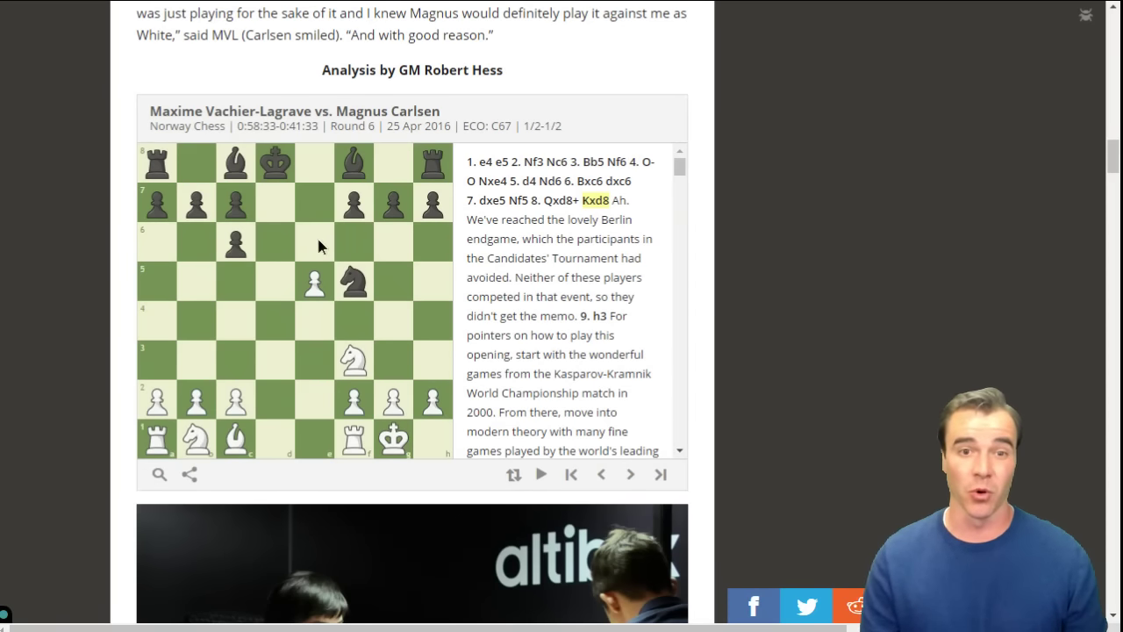
Step: Open the game's sharing options, select the link, FEN and full PGN text, then close them
click(190, 476)
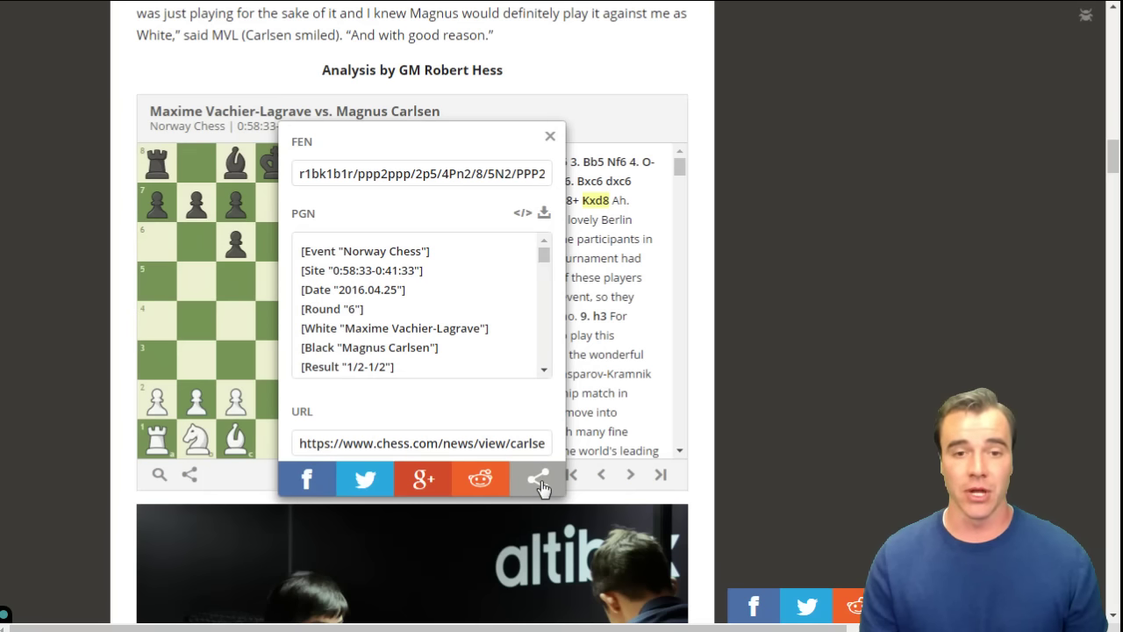
click(449, 444)
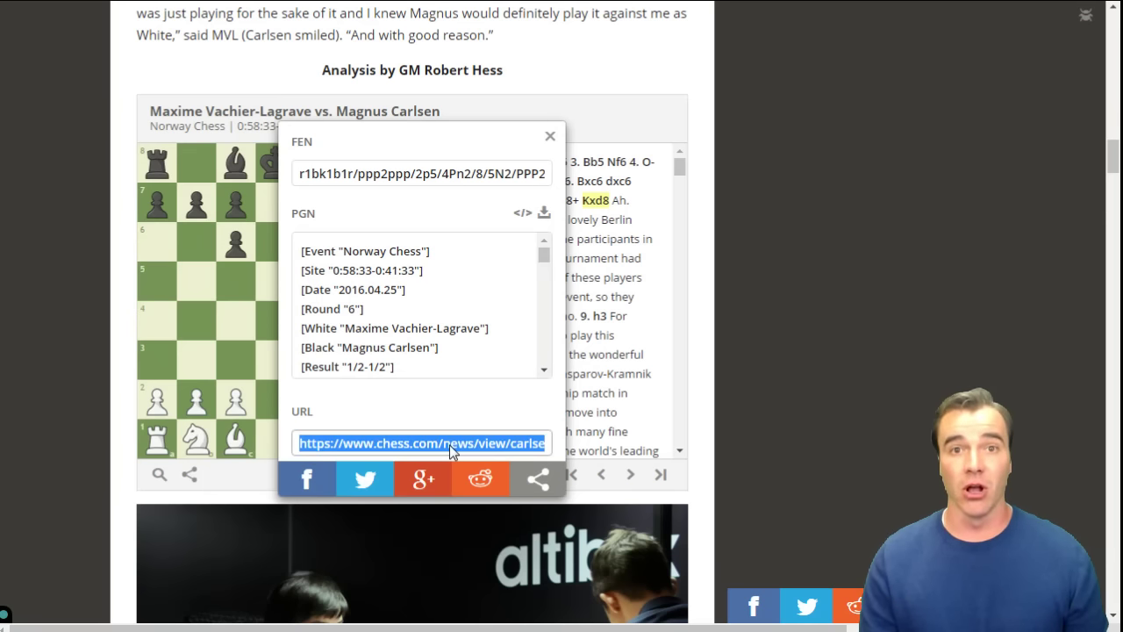
click(412, 172)
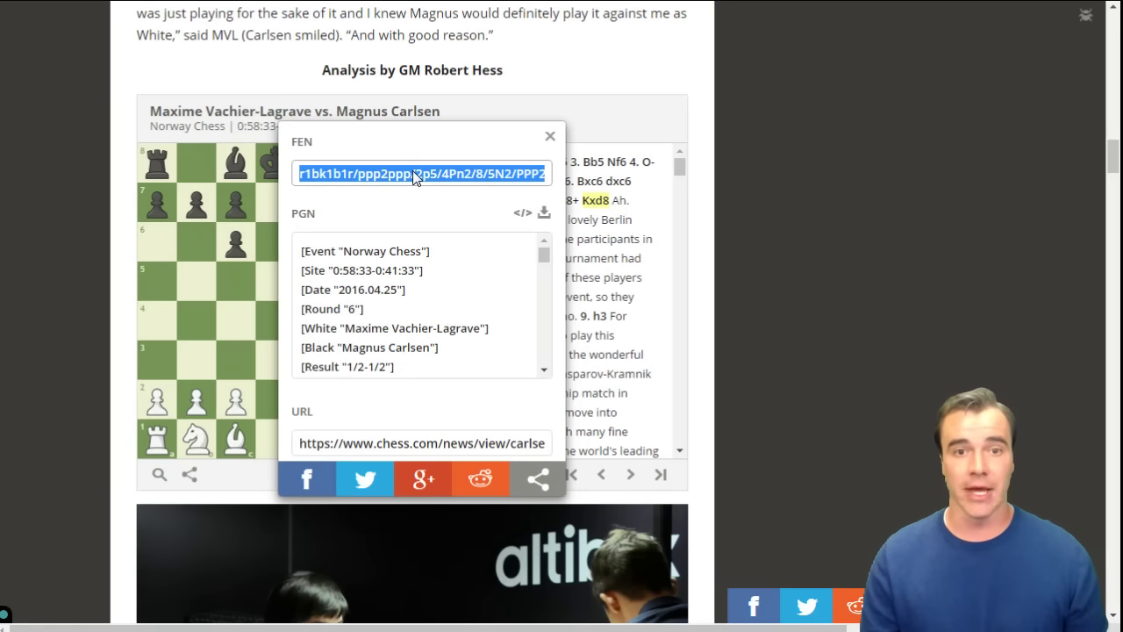
click(409, 311)
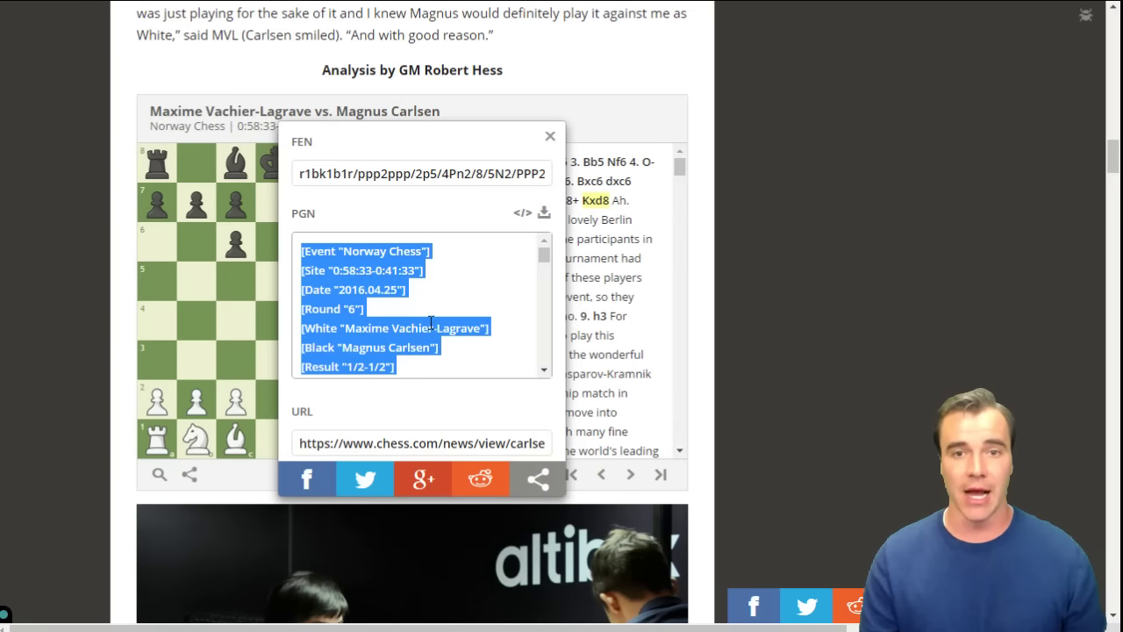
click(550, 138)
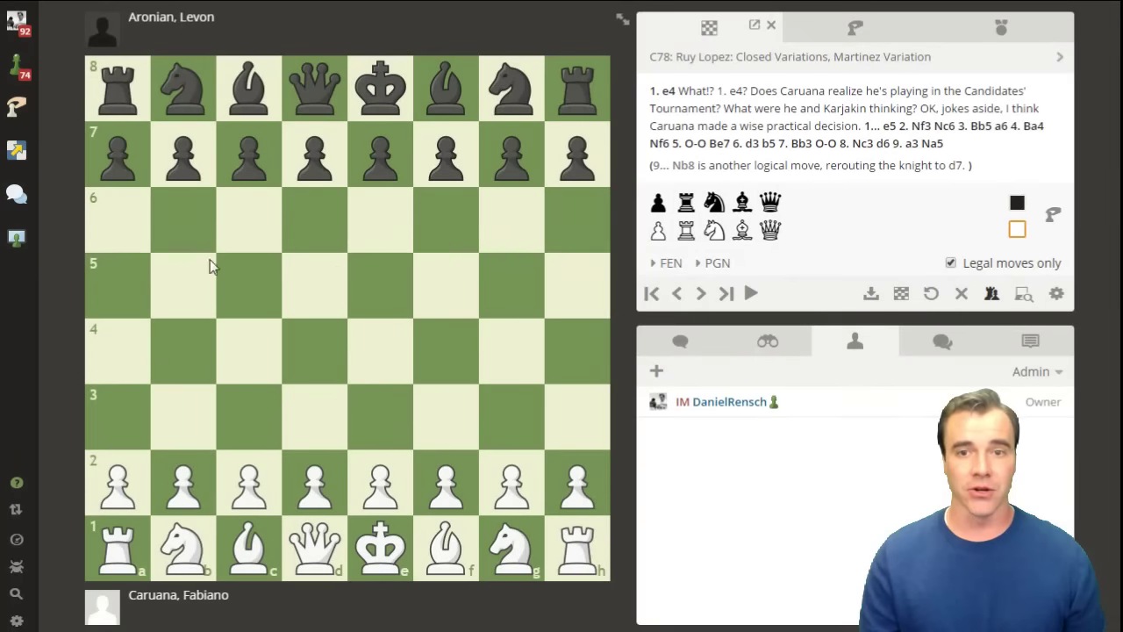
Step: Paste the copied C67 Berlin Defense PGN into the Enter PGN box and load it
click(711, 266)
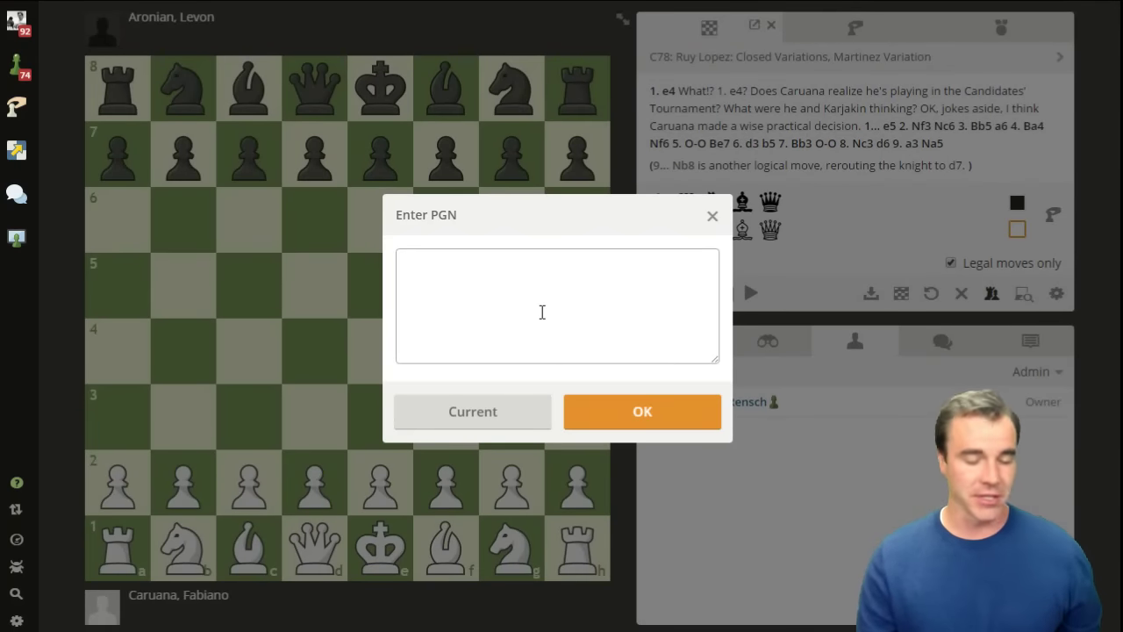
key(ctrl+v)
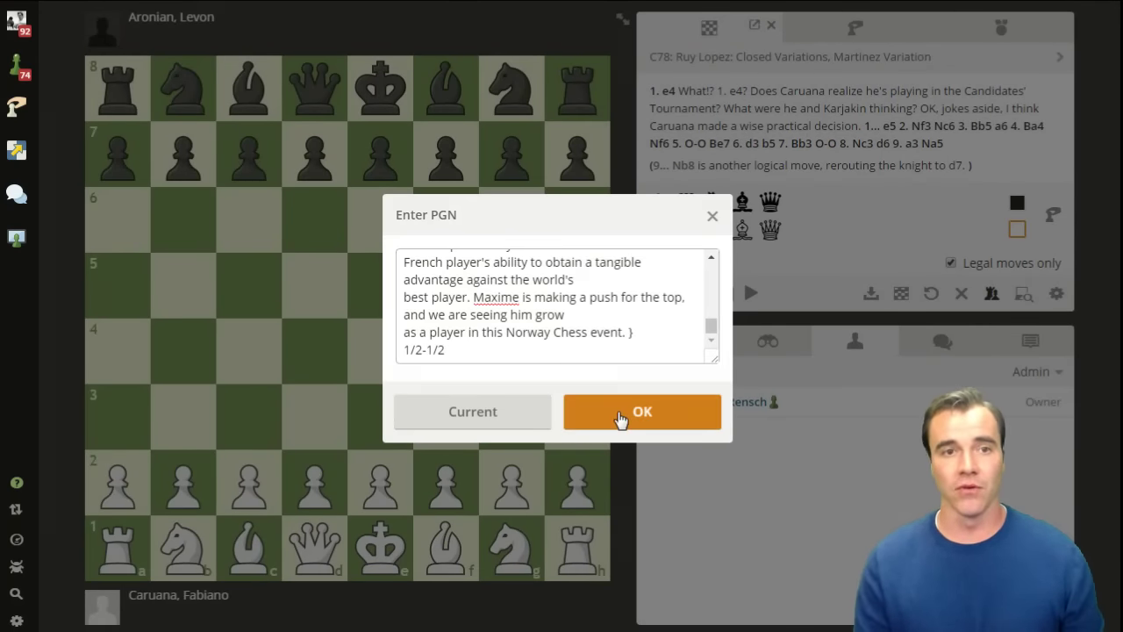
click(619, 419)
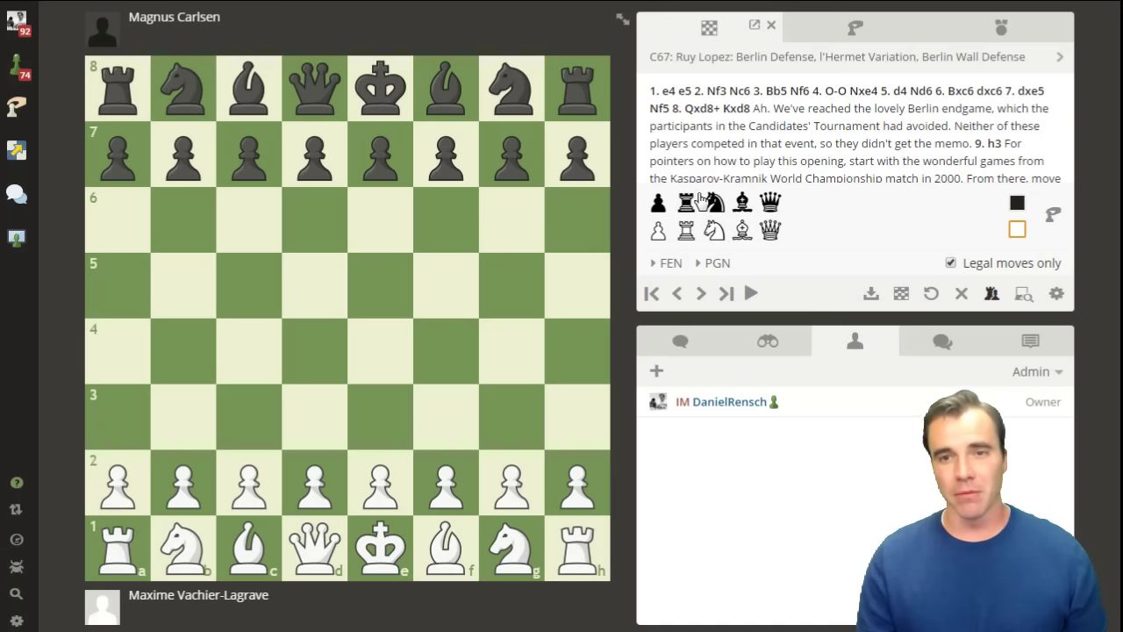
mouse_move(718, 214)
mouse_down()
mouse_move(715, 203)
mouse_move(502, 282)
mouse_move(706, 223)
mouse_move(718, 208)
mouse_up()
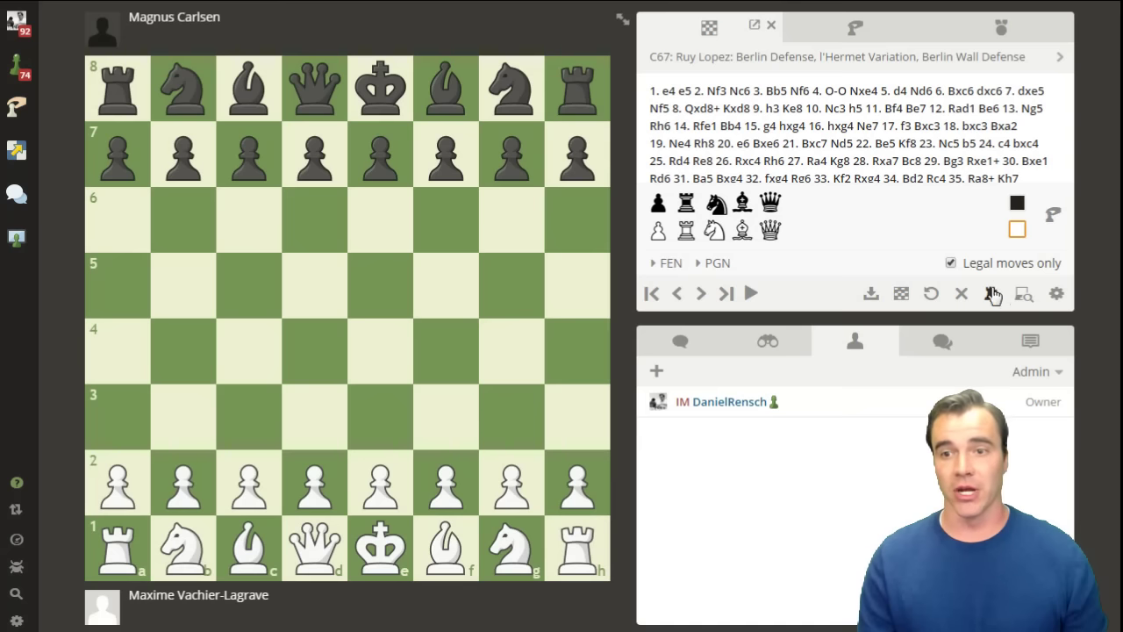
Step: Restore the C67 game's full commentary in the notation and close the piece-setup palette
click(933, 300)
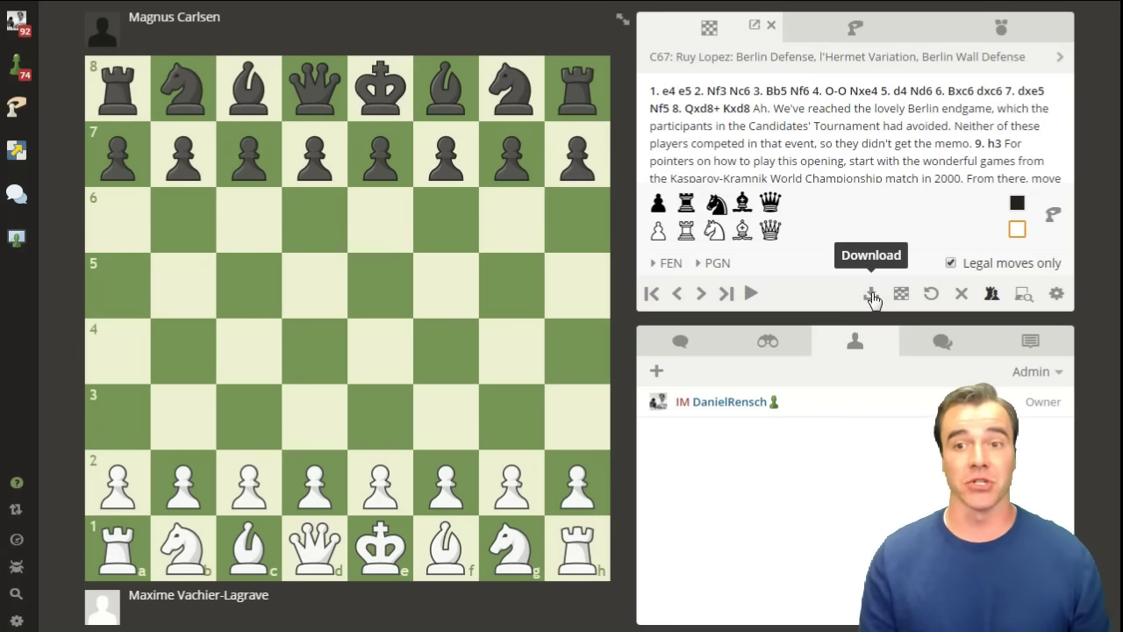
click(992, 296)
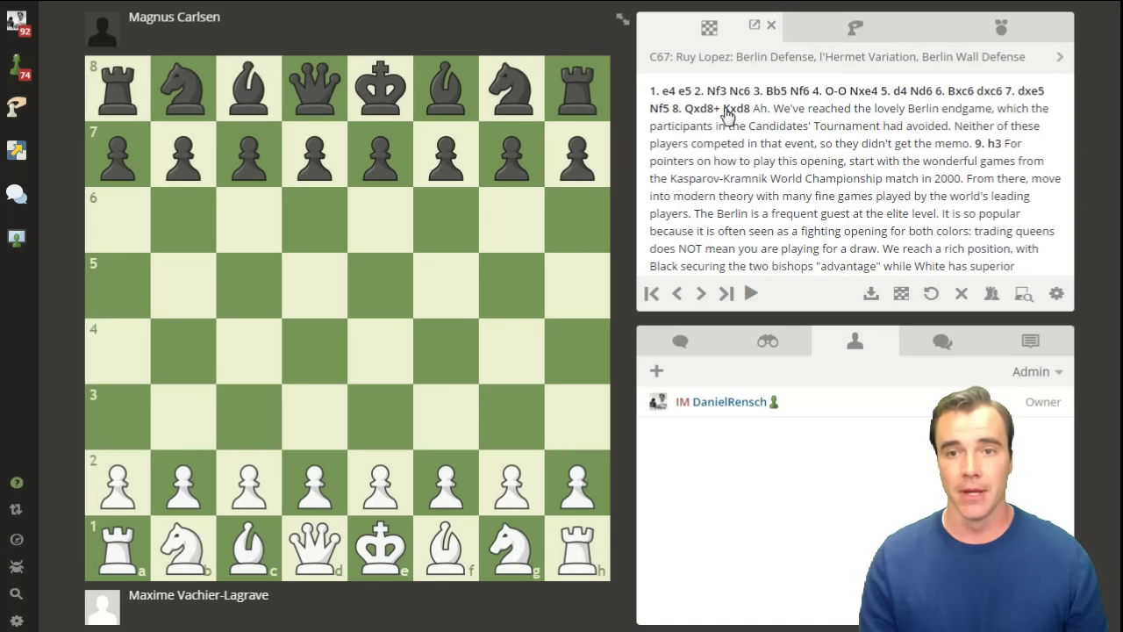
Step: Step through the opening moves to 8. Qxd8+ 8...Kxd8
click(703, 295)
click(705, 298)
click(703, 296)
click(751, 296)
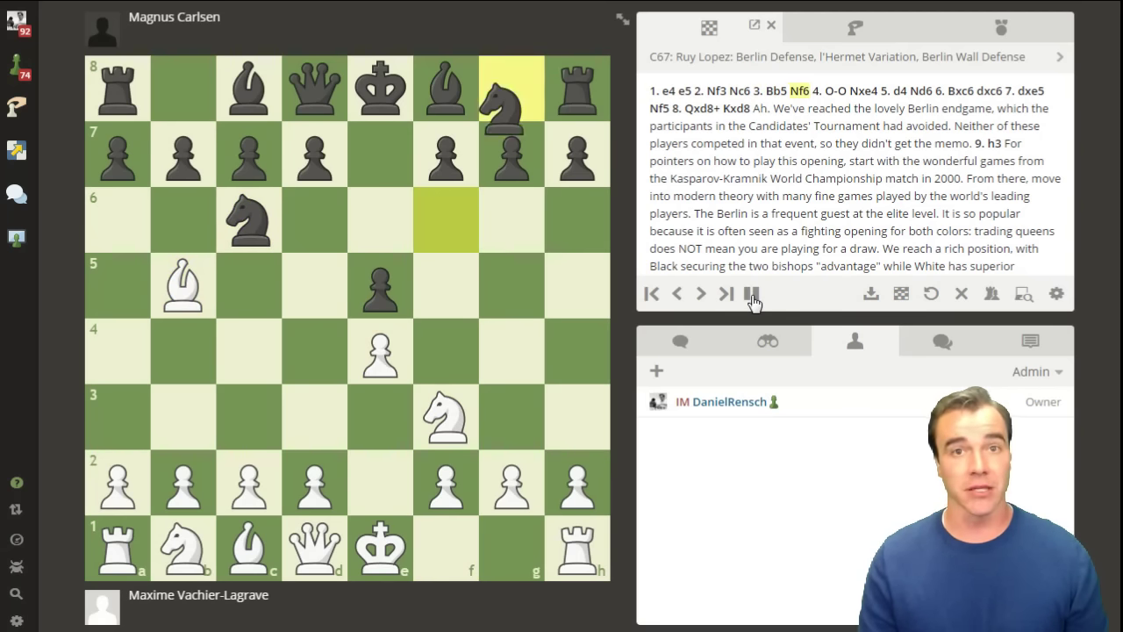
click(751, 295)
click(702, 296)
click(702, 296)
click(702, 296)
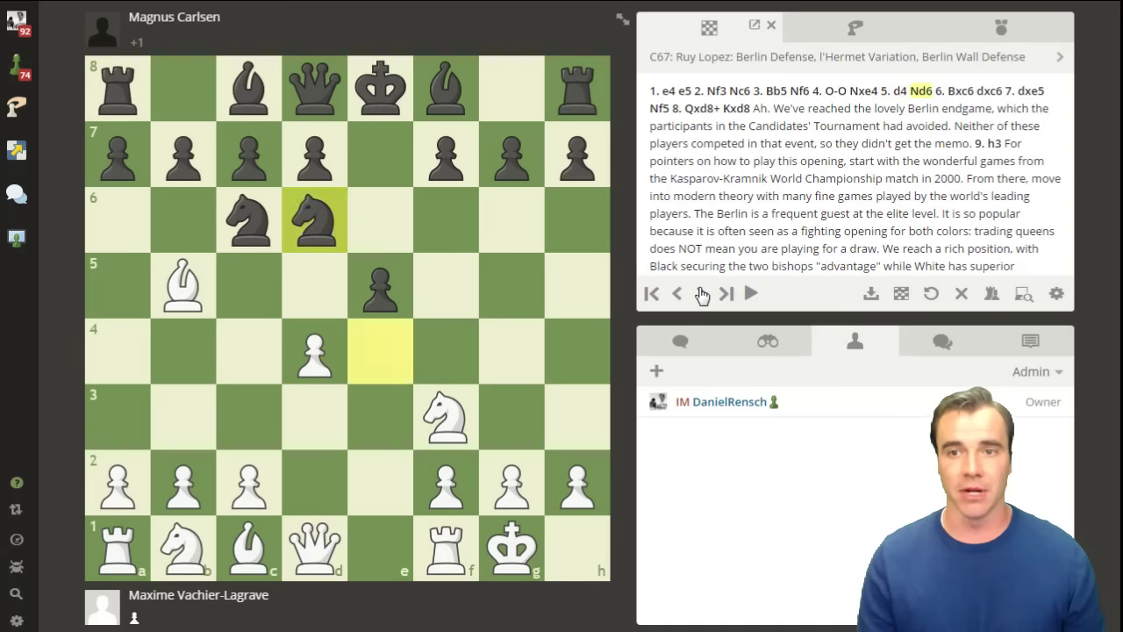
click(702, 296)
click(701, 296)
click(701, 295)
click(702, 295)
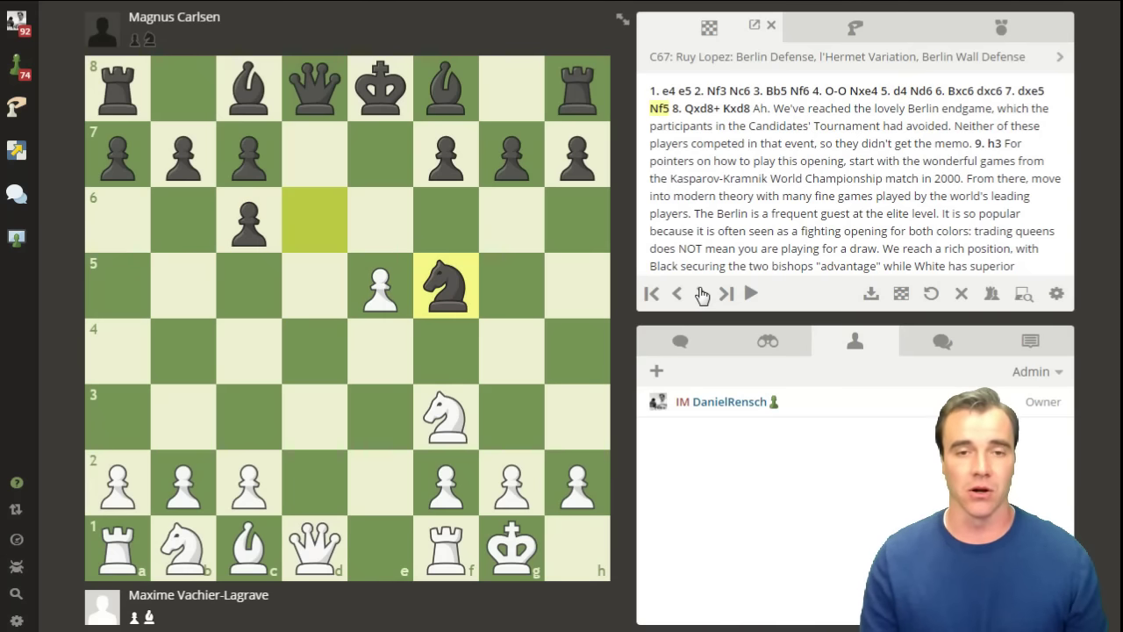
click(703, 295)
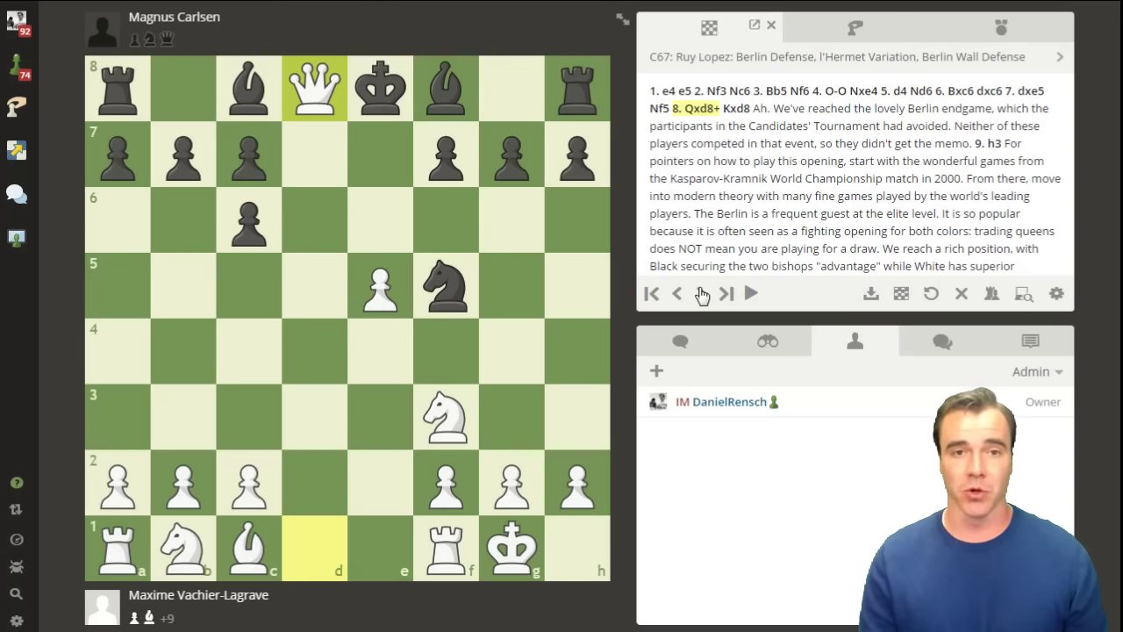
click(702, 295)
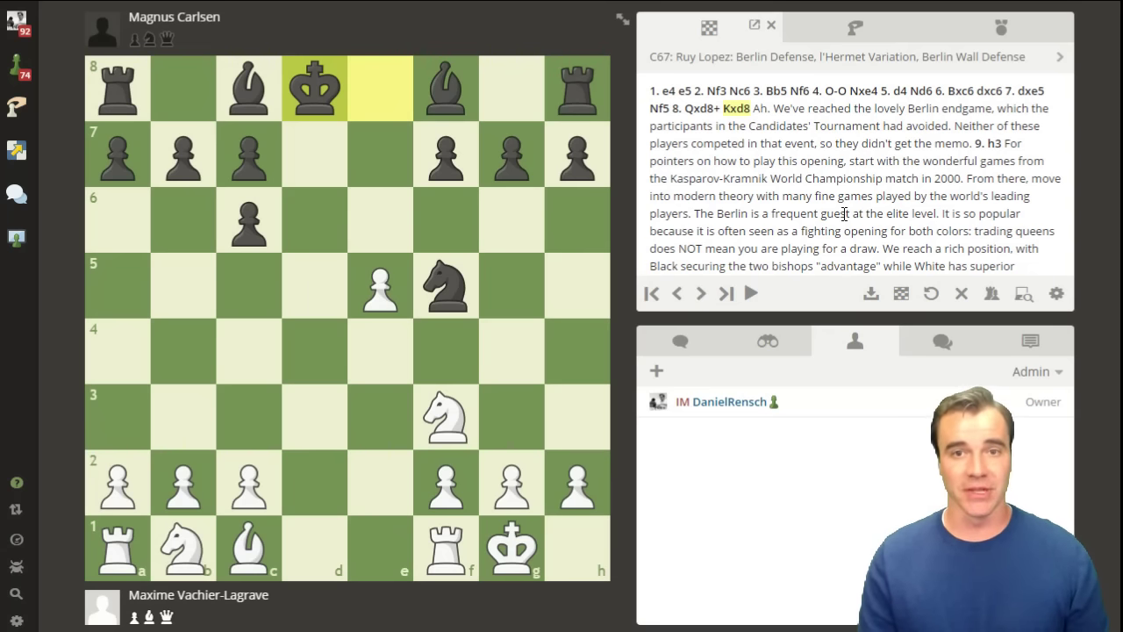
Step: Mark d4 and e4 in red, draw an arrow from d4 to d8, then clear them
shift+right_click(308, 349)
shift+right_click(358, 352)
drag(316, 372, 314, 92)
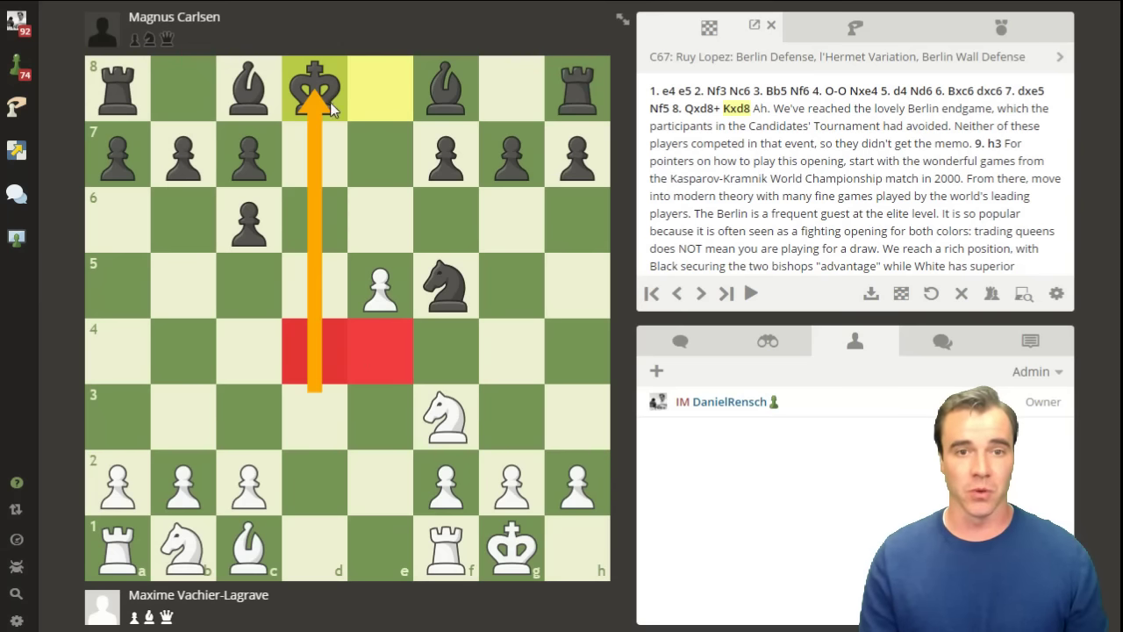
click(342, 432)
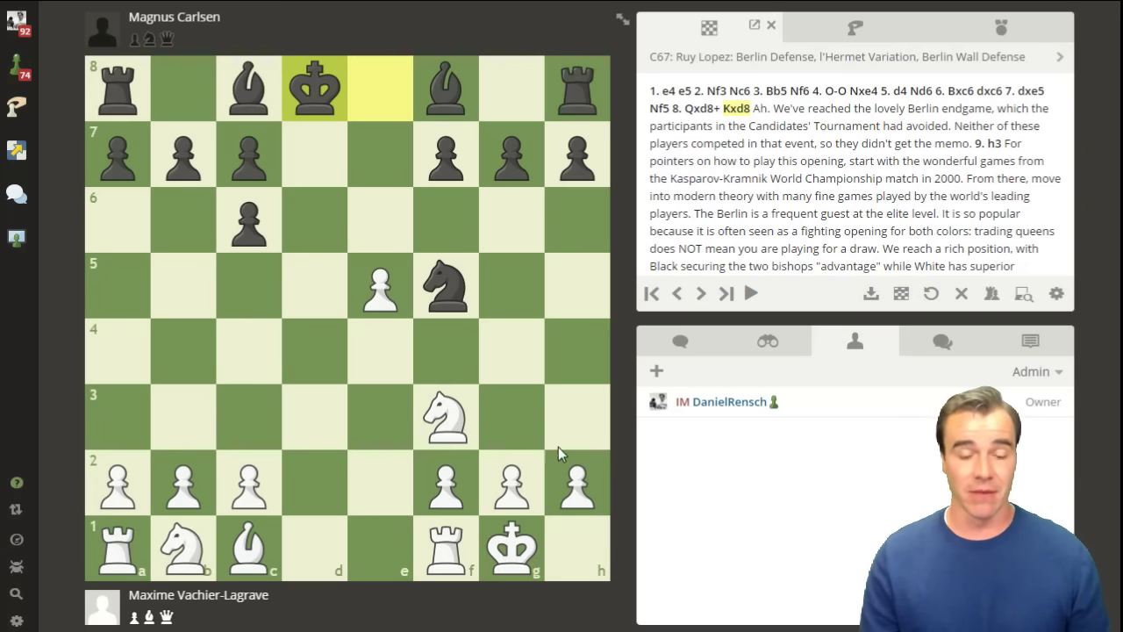
Step: Add 9. Rd1+ as a side line, then go back to the 8...Kxd8 position
drag(465, 552, 318, 556)
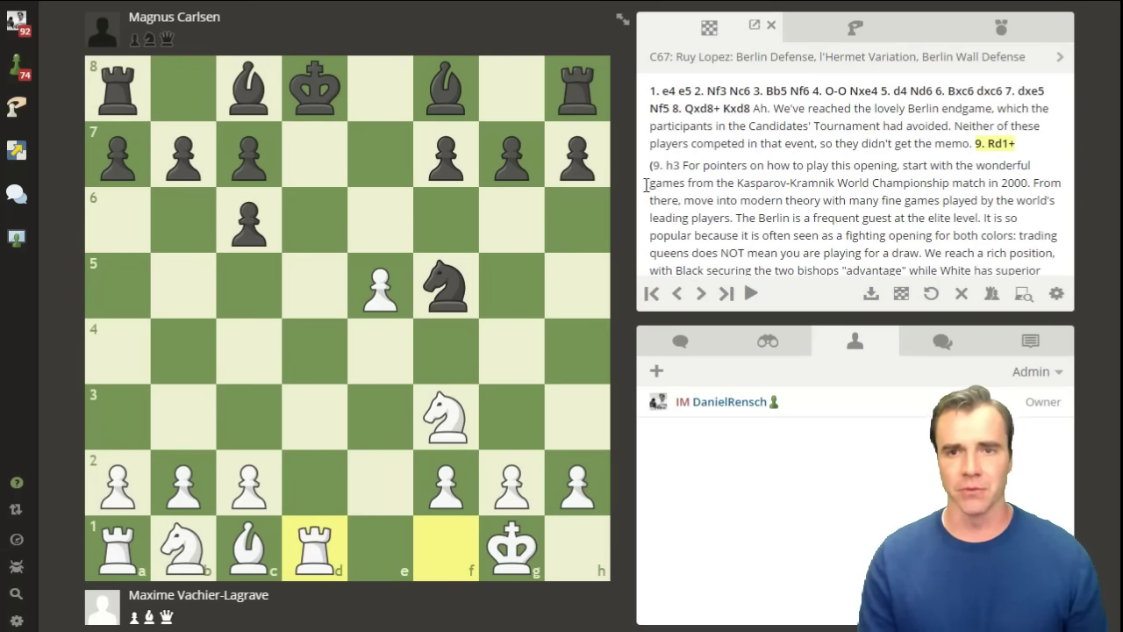
click(672, 167)
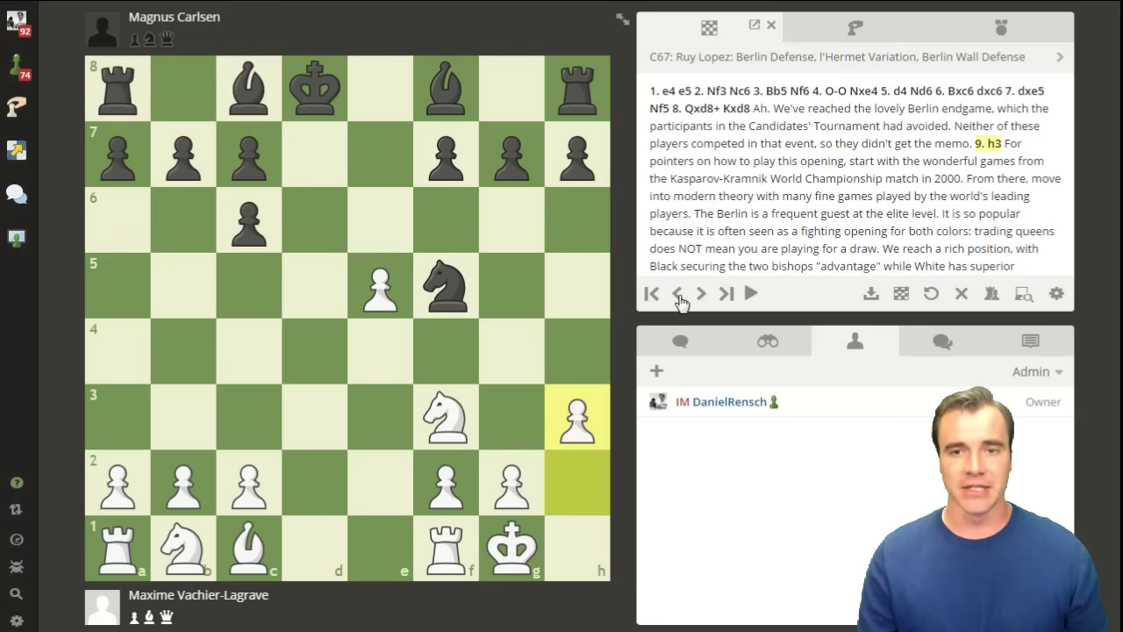
drag(186, 539, 246, 418)
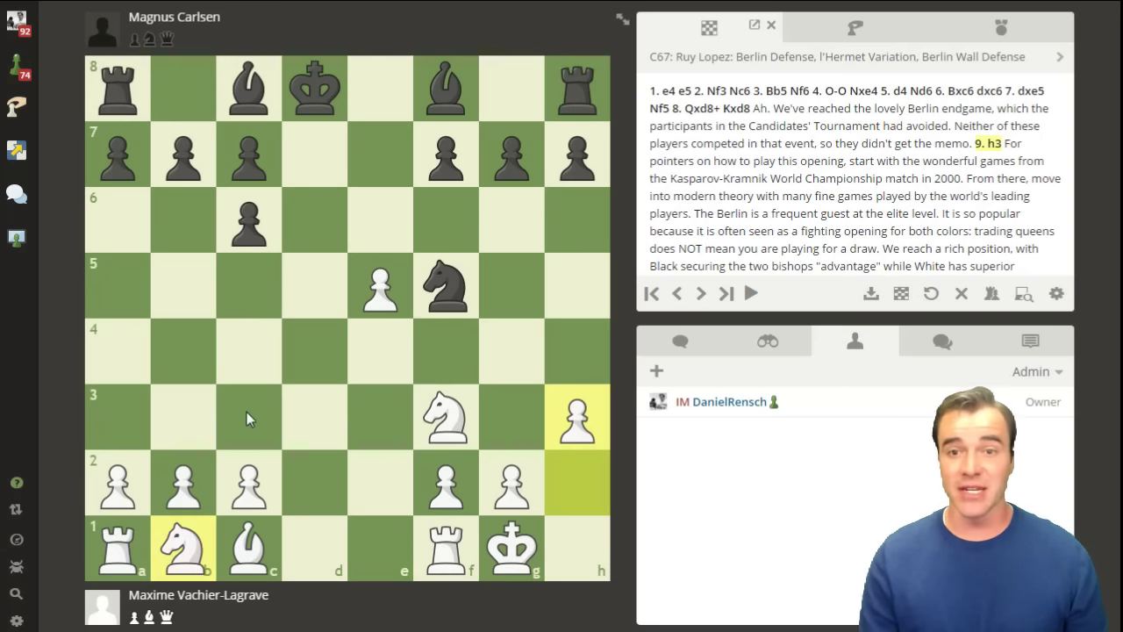
click(676, 293)
Step: Enter the variation 9. Nc3 Bd7 10. Rd1 Kc8, then return to main-line 9. h3
drag(203, 544, 249, 418)
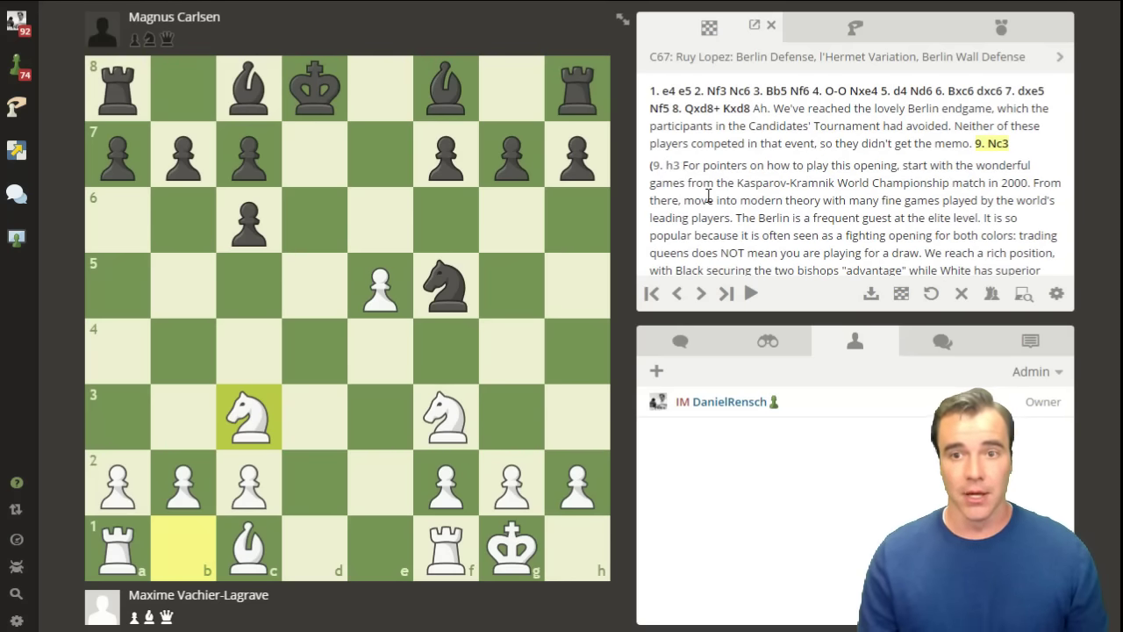
scroll(708, 195, down, 5)
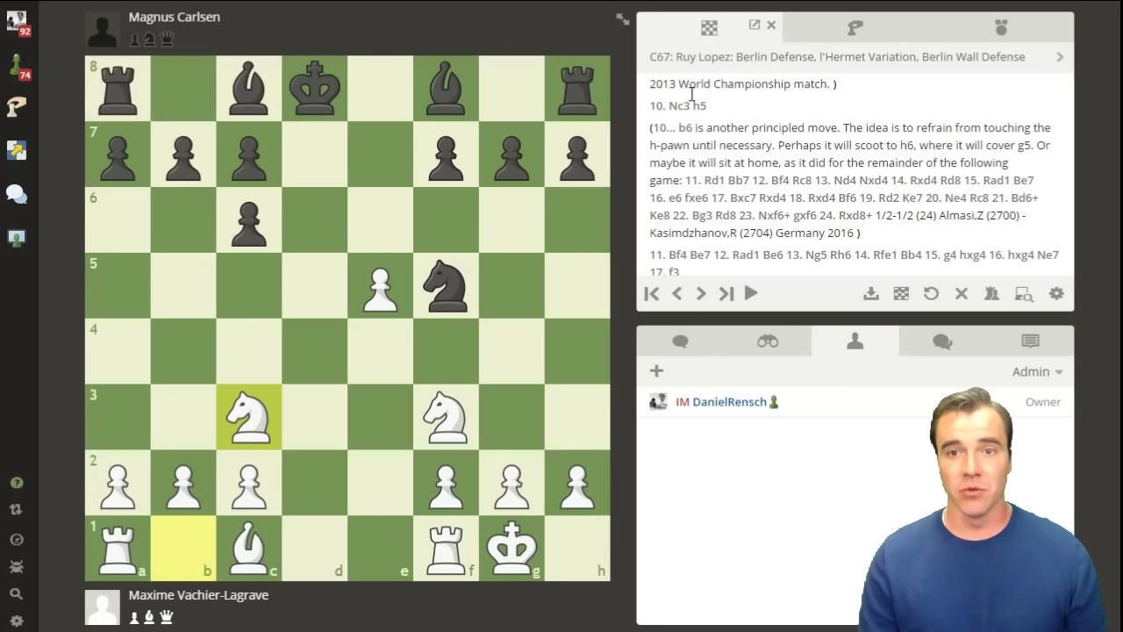
scroll(1066, 104, up, 3)
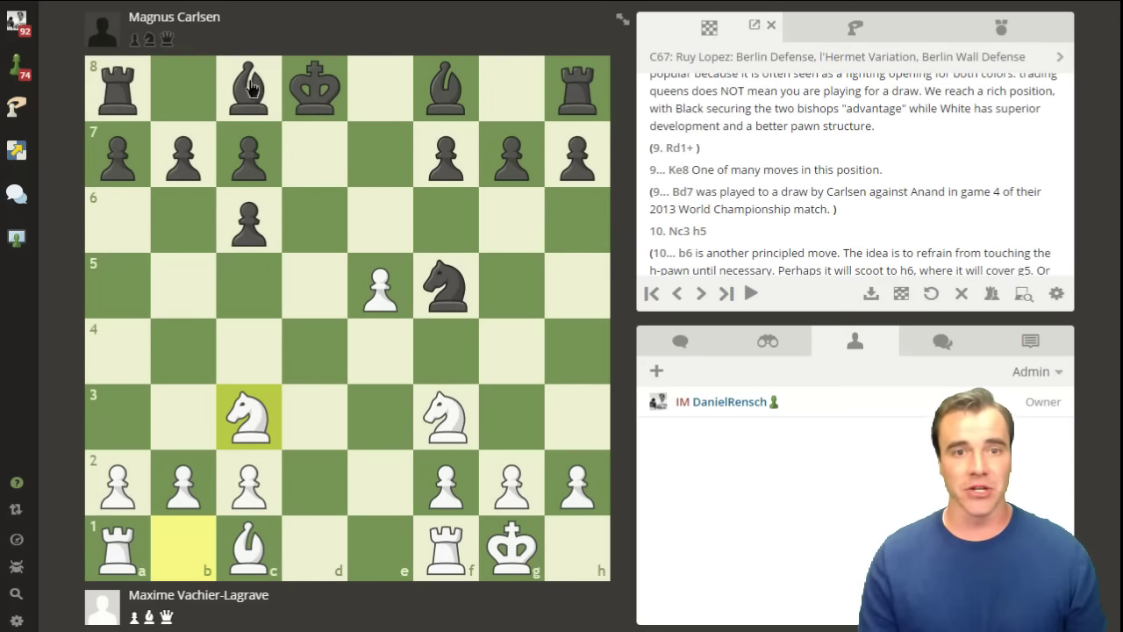
drag(250, 88, 316, 156)
drag(454, 562, 321, 546)
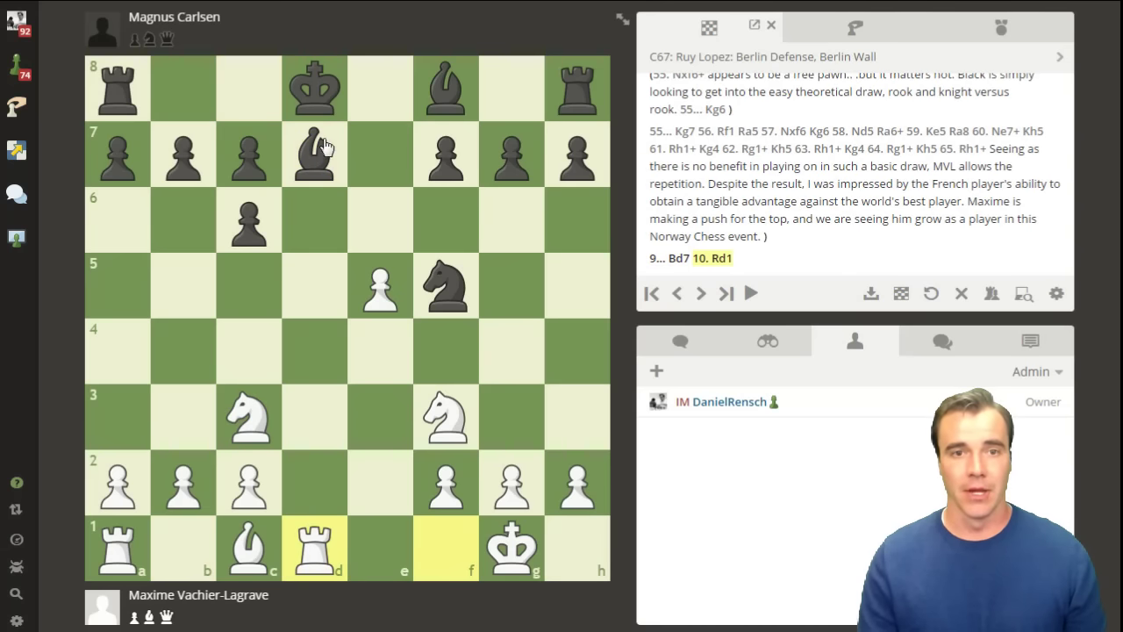
drag(320, 90, 251, 93)
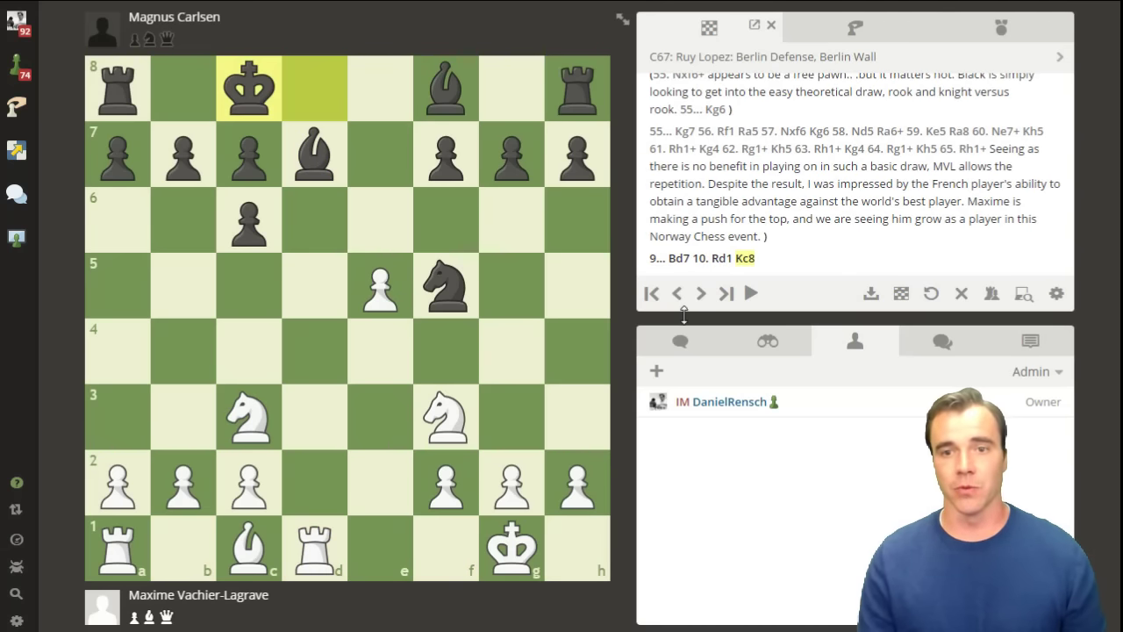
click(679, 294)
click(679, 295)
click(679, 294)
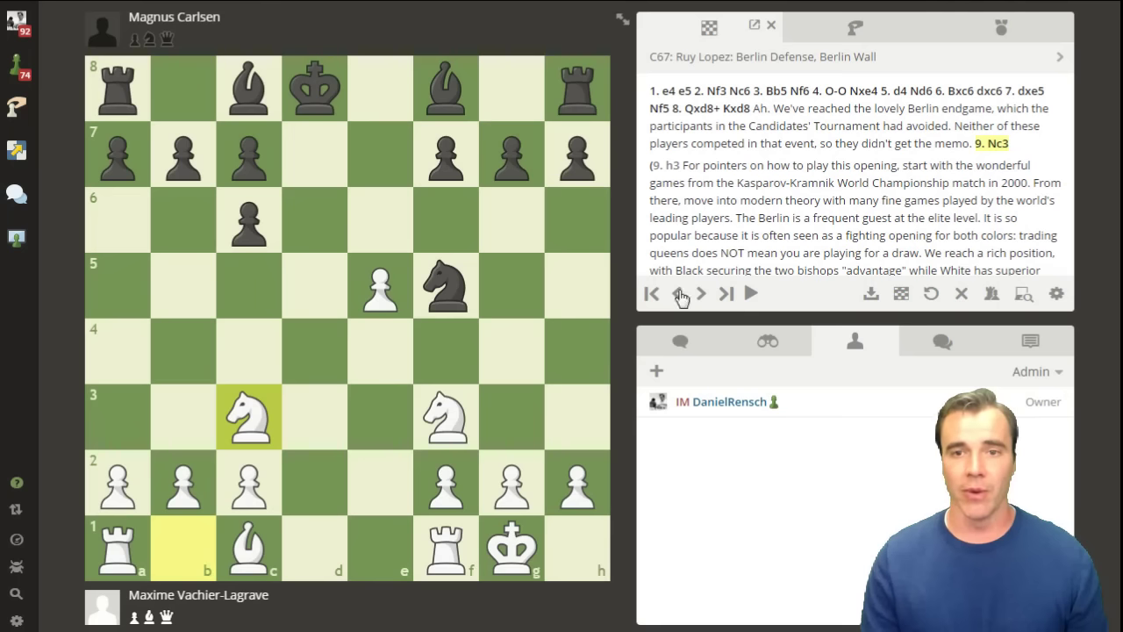
click(673, 162)
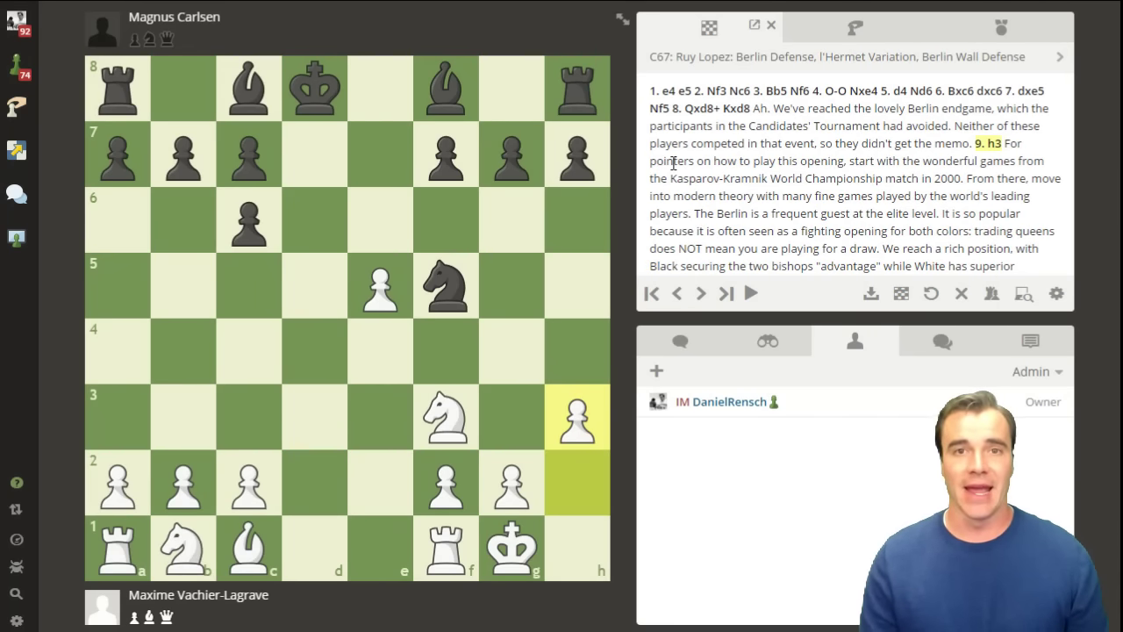